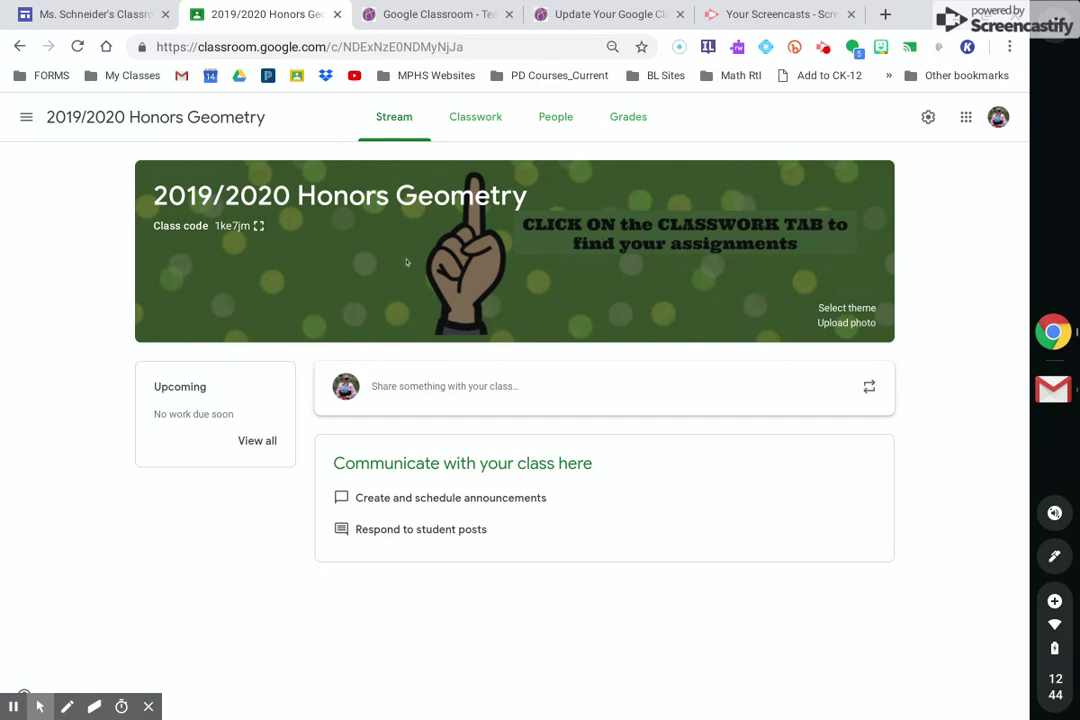
Step: Compare the Honors Geometry class header with the matching class website and the article on updating Google Classroom headers
left_click(600, 13)
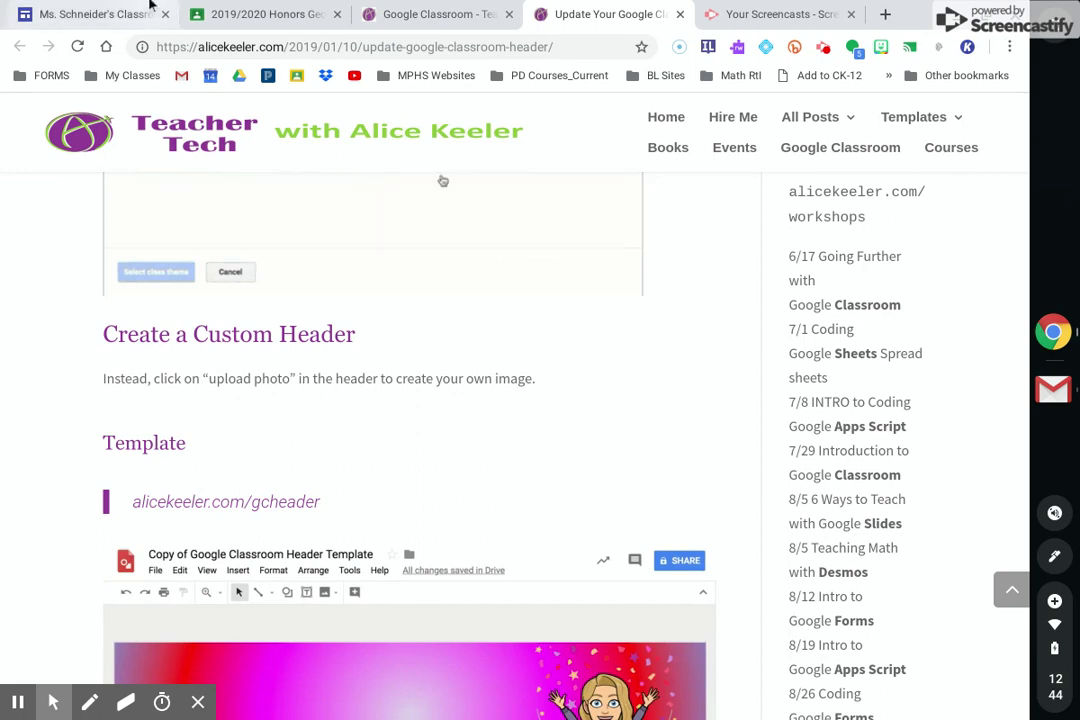
left_click(240, 14)
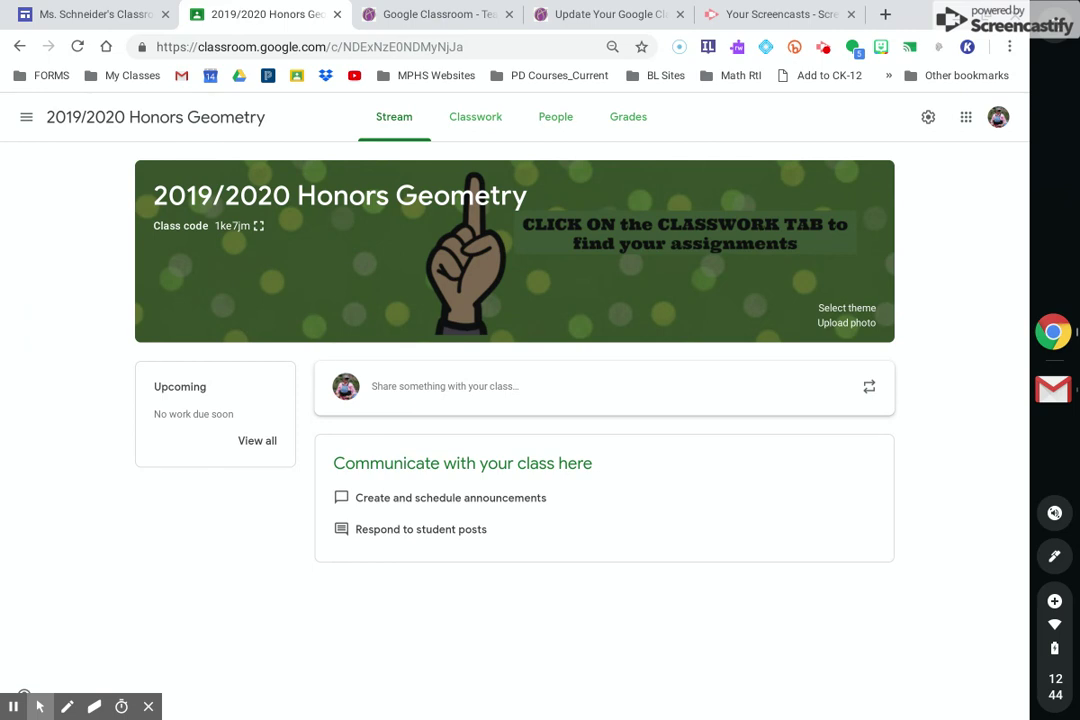
left_click(114, 16)
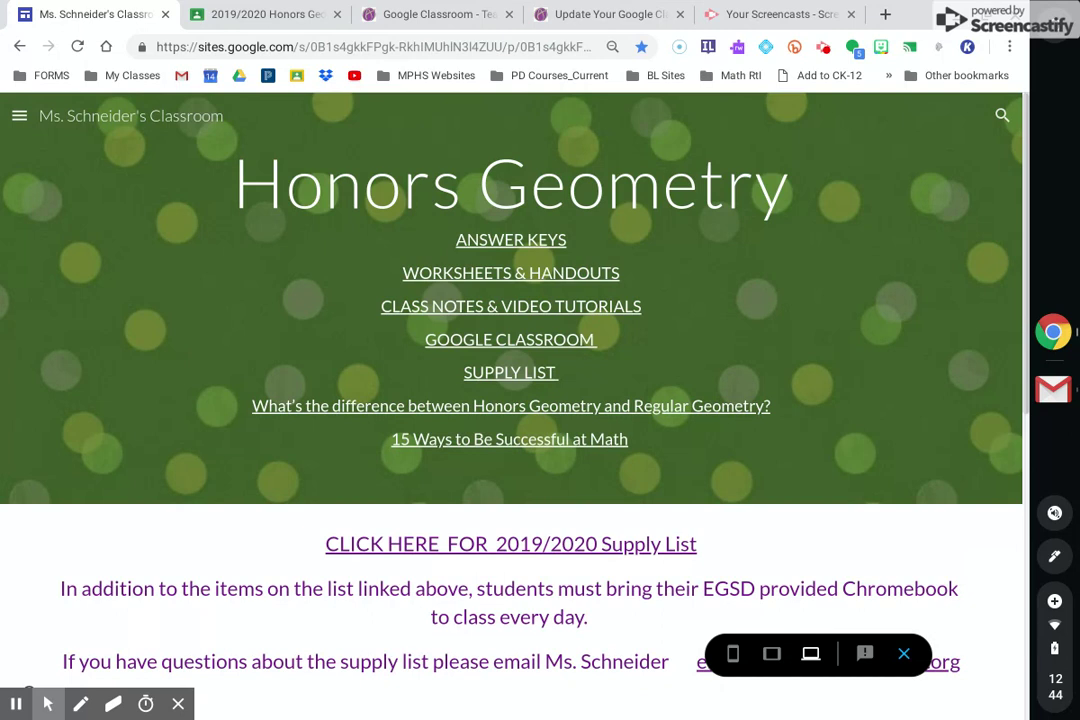
left_click(230, 14)
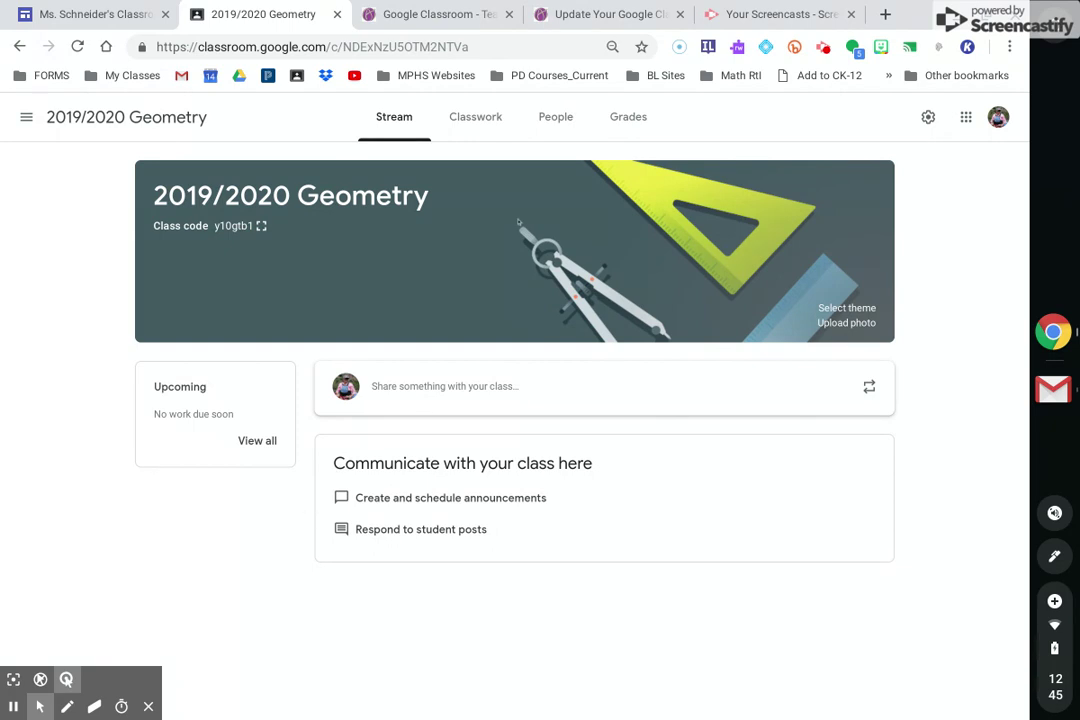
Step: Browse the built-in General, English & History, Math & Science and Arts themes for the 2019/2020 Geometry class, leaving the theme unchanged
left_click(845, 308)
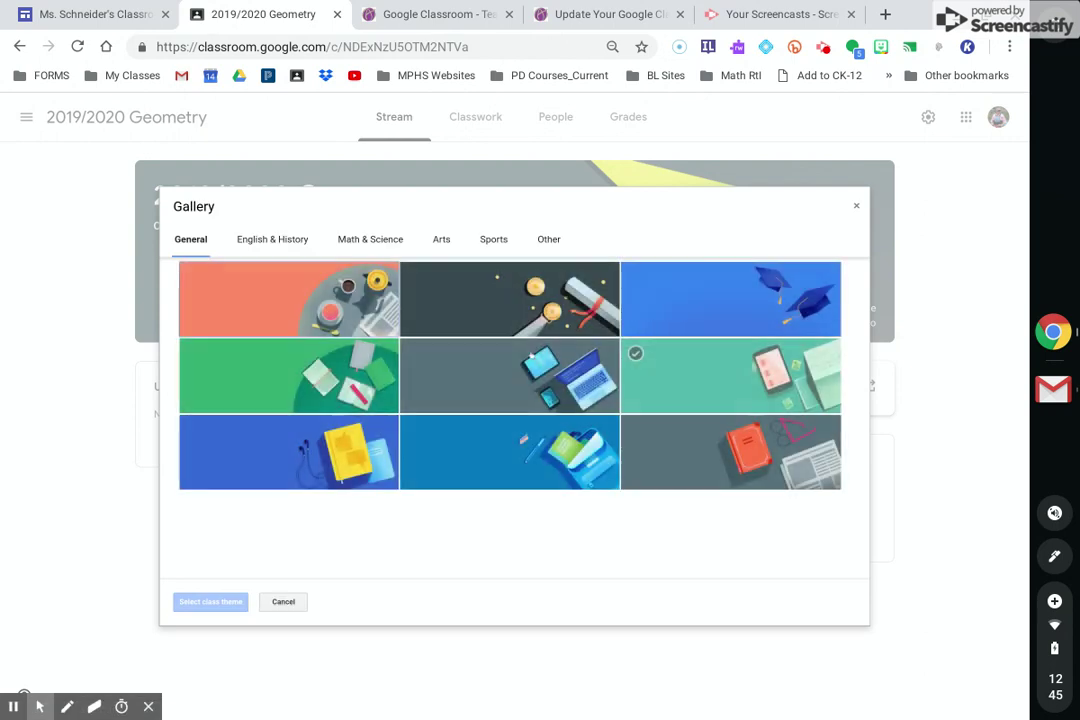
left_click(265, 237)
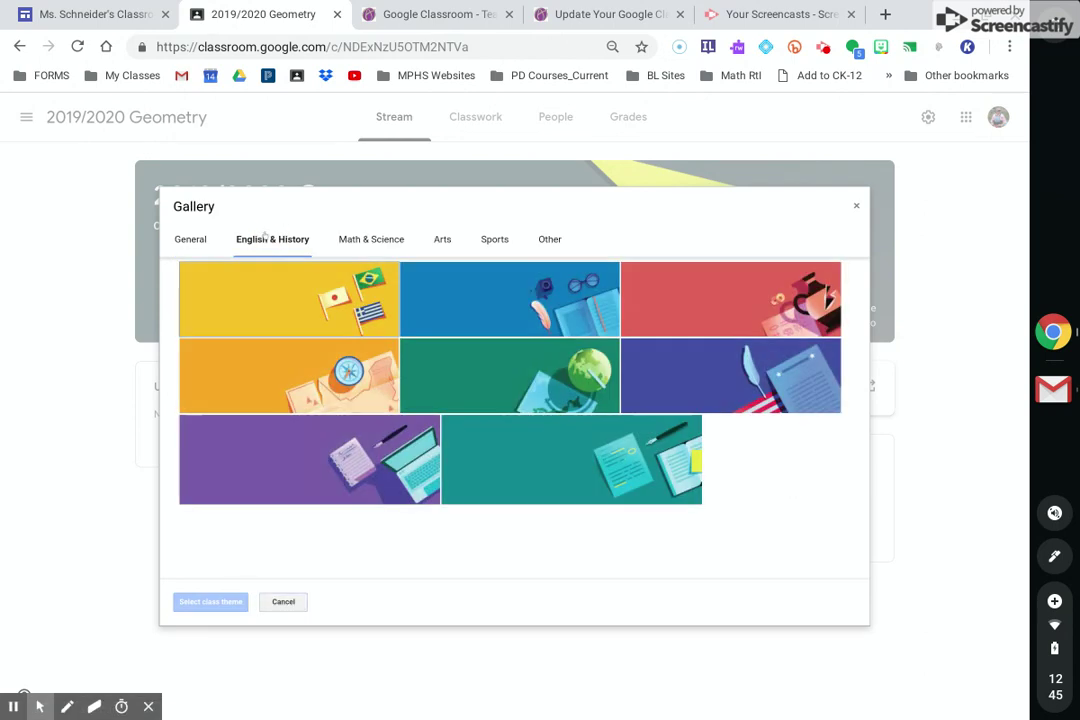
left_click(381, 238)
left_click(438, 240)
left_click(189, 240)
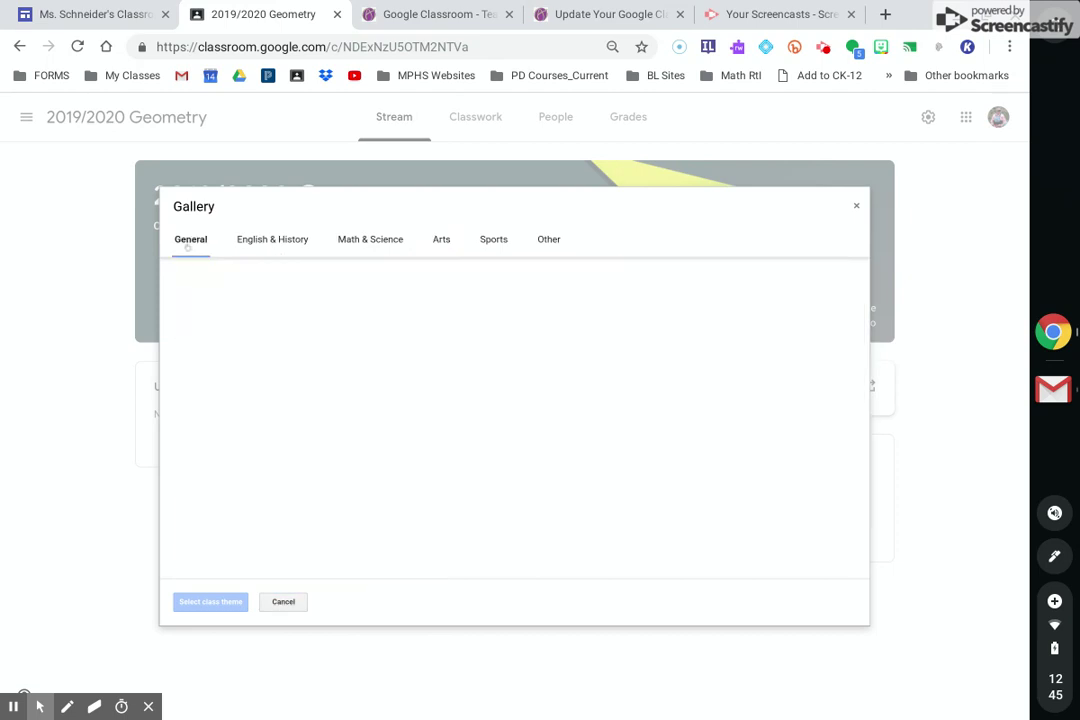
left_click(290, 602)
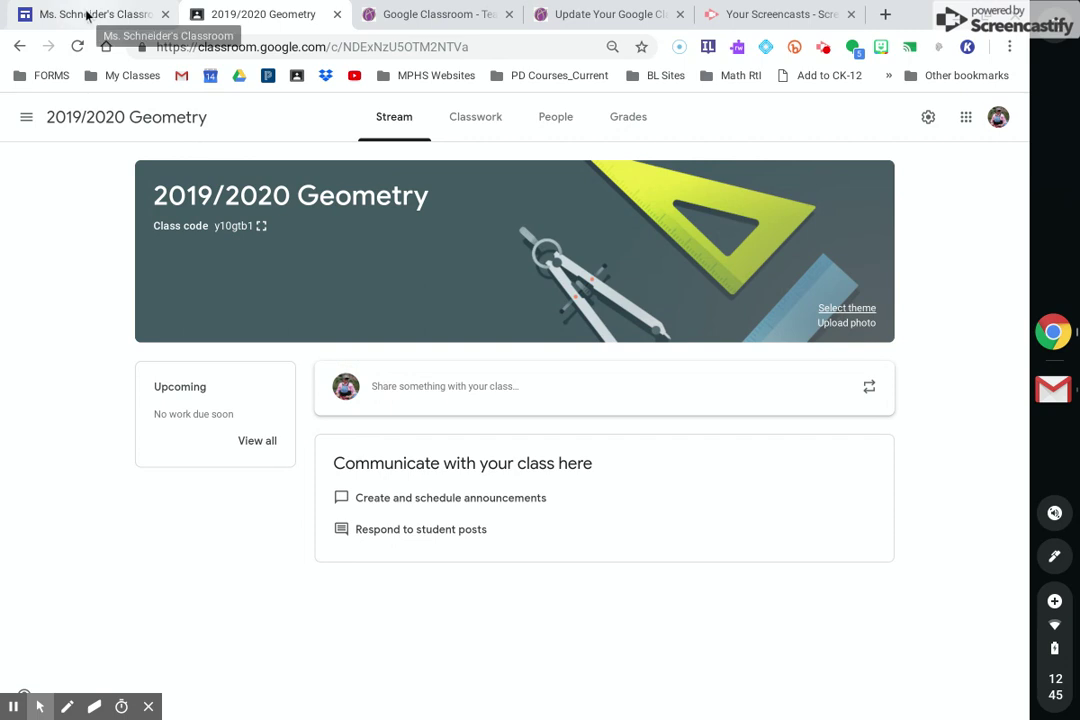
Step: Make a copy of the Google Classroom Header Template linked as alicekeeler.com/gcheader in the header article
left_click(615, 13)
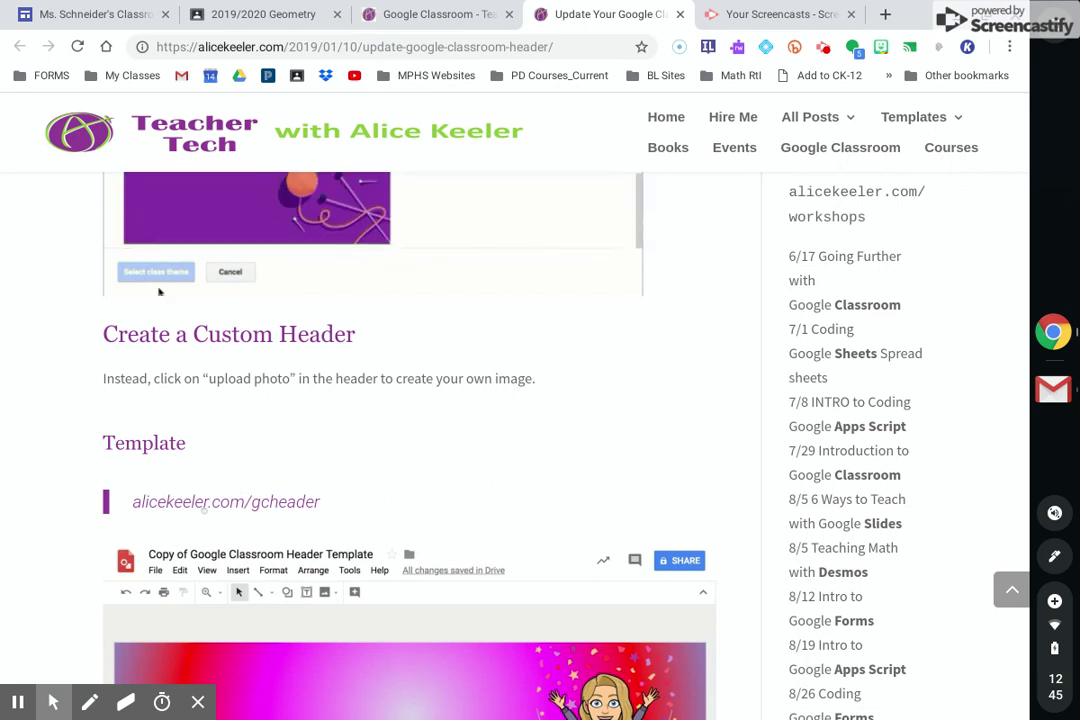
left_click(202, 501)
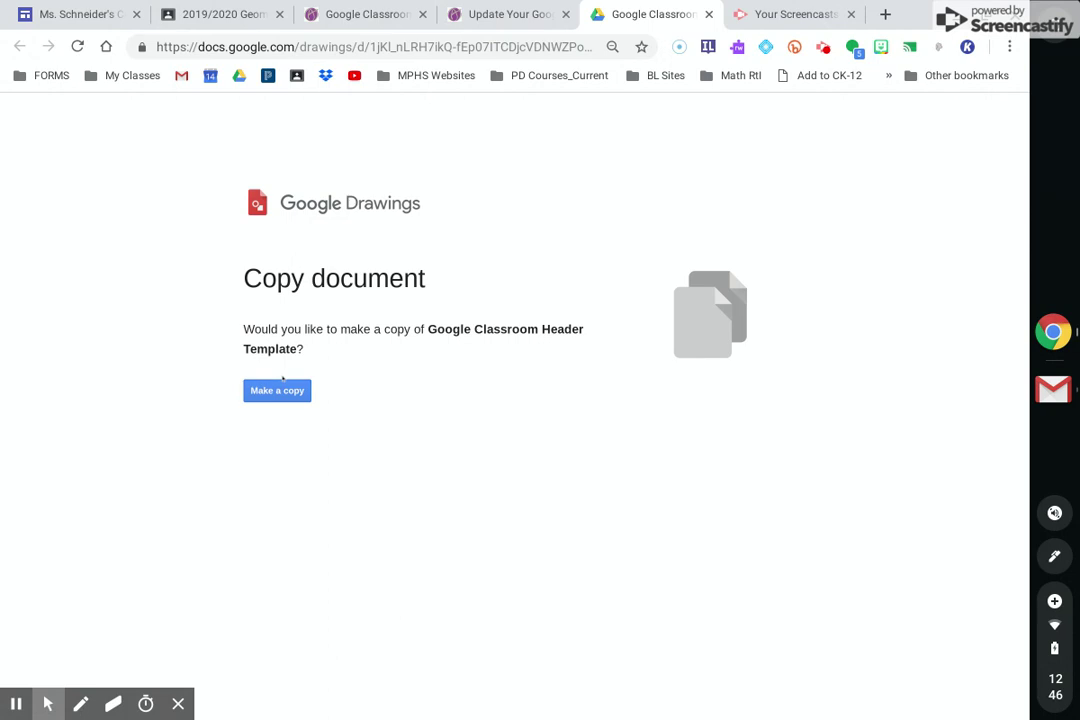
left_click(279, 391)
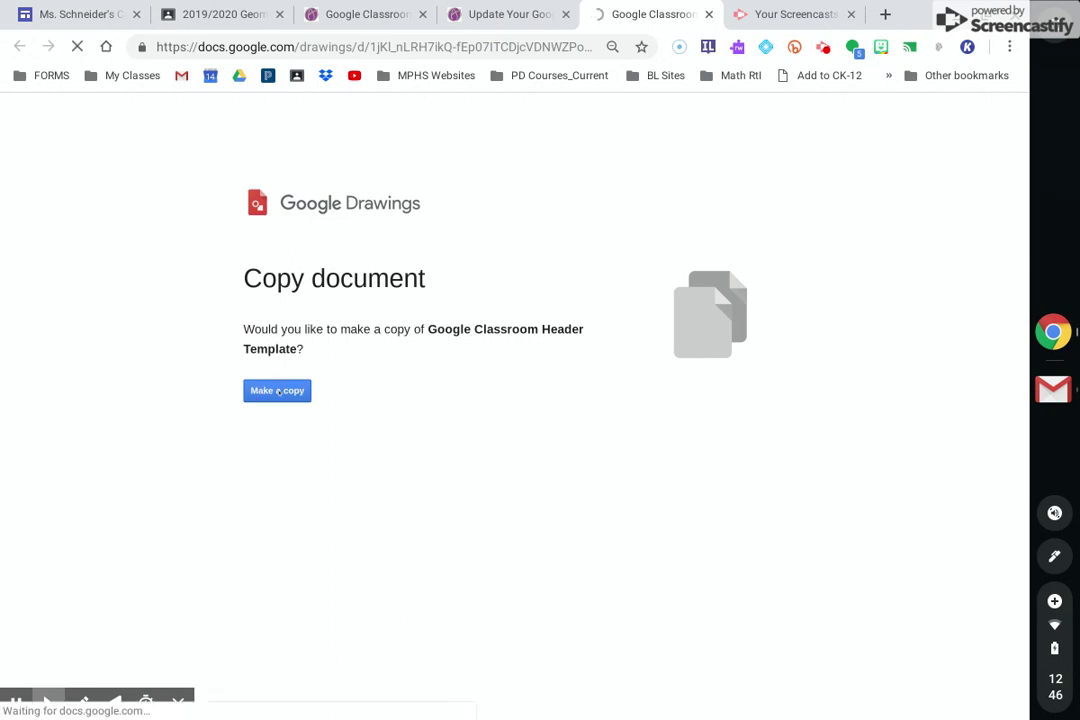
Step: Make a copy of the pointing-finger template linked as alicekeeler.com/finger, and bring up the copied blank header template
left_click(480, 14)
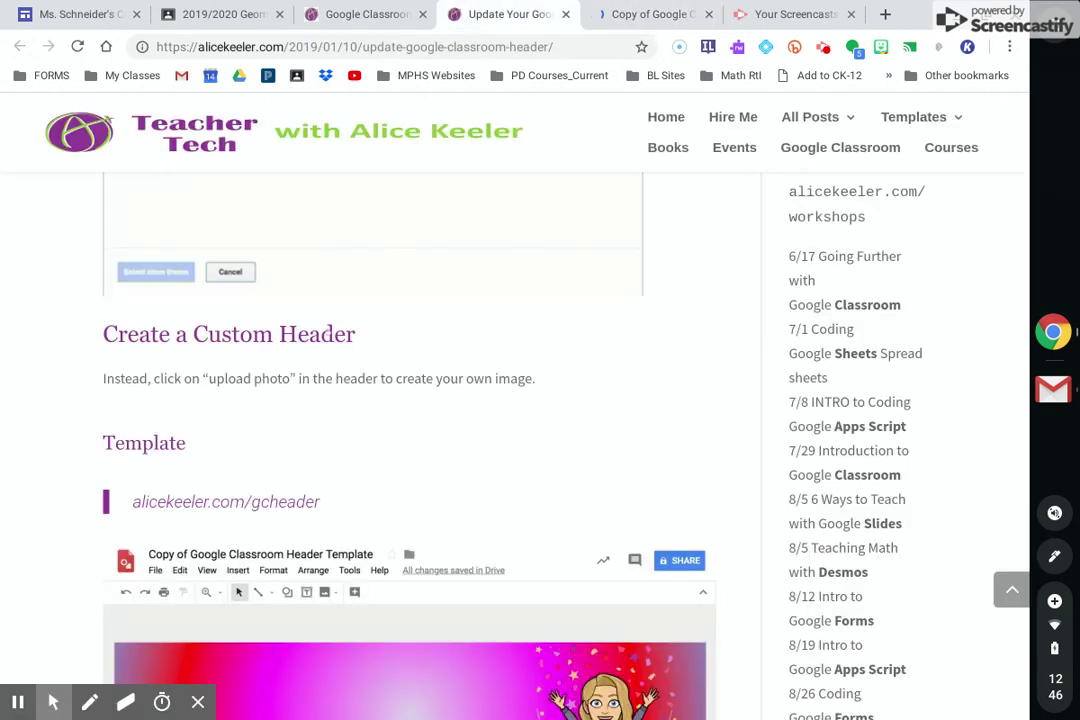
scroll(370, 377, "down", 5)
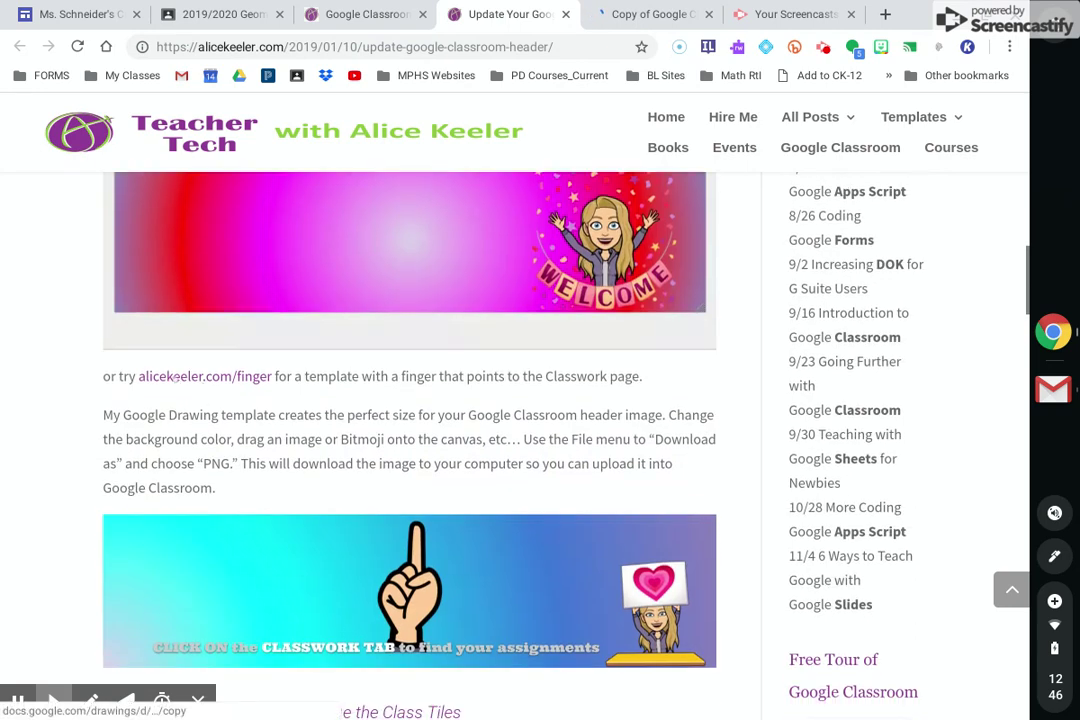
left_click(174, 378)
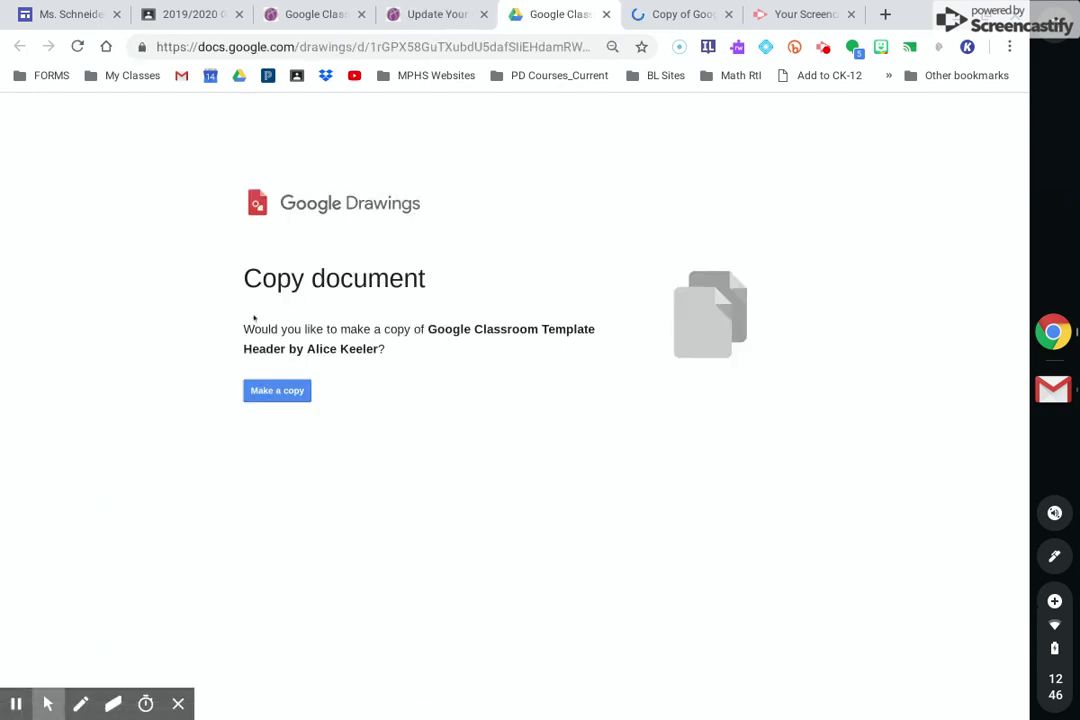
left_click(415, 14)
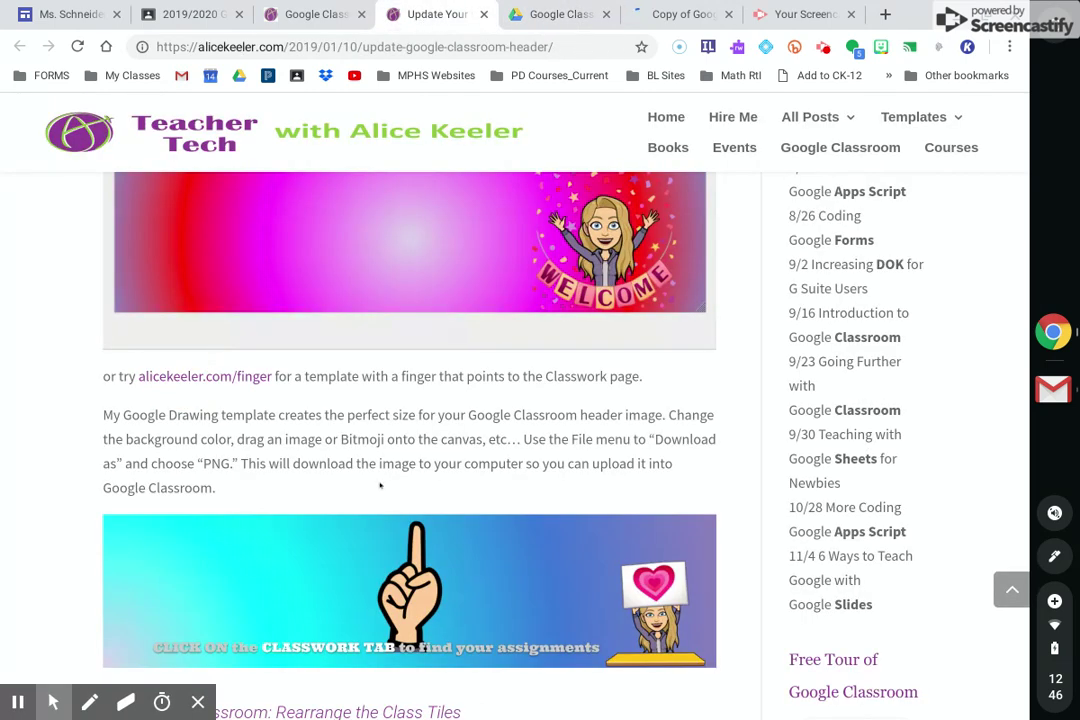
scroll(369, 490, "down", 1)
scroll(369, 490, "down", 1)
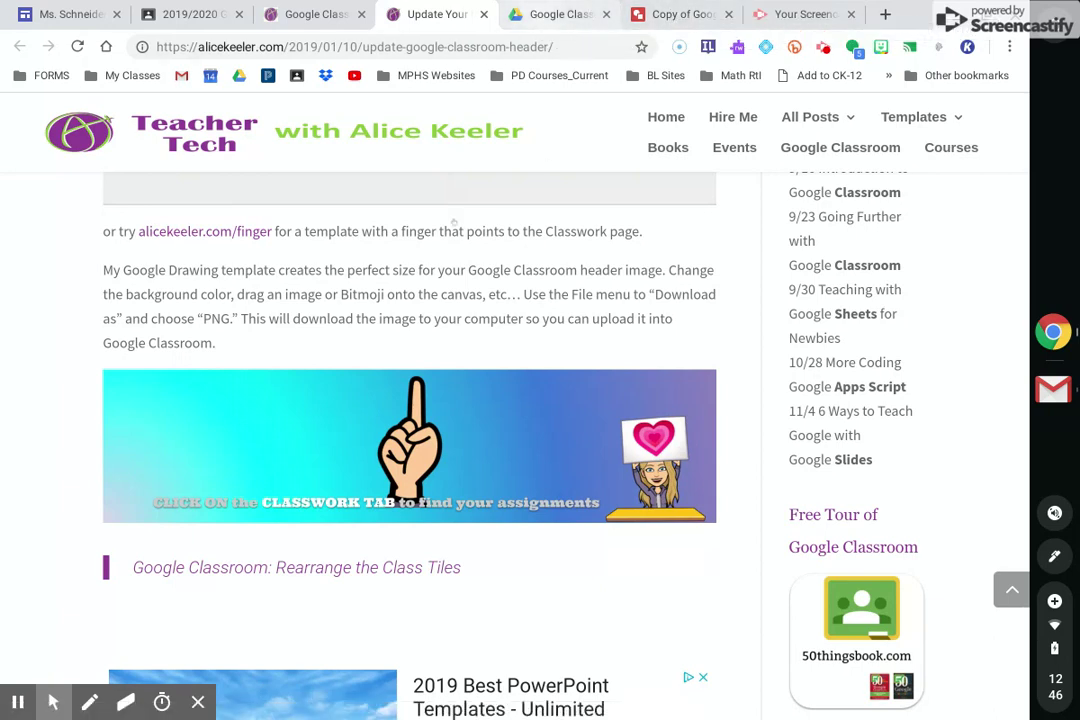
scroll(177, 470, "up", 3)
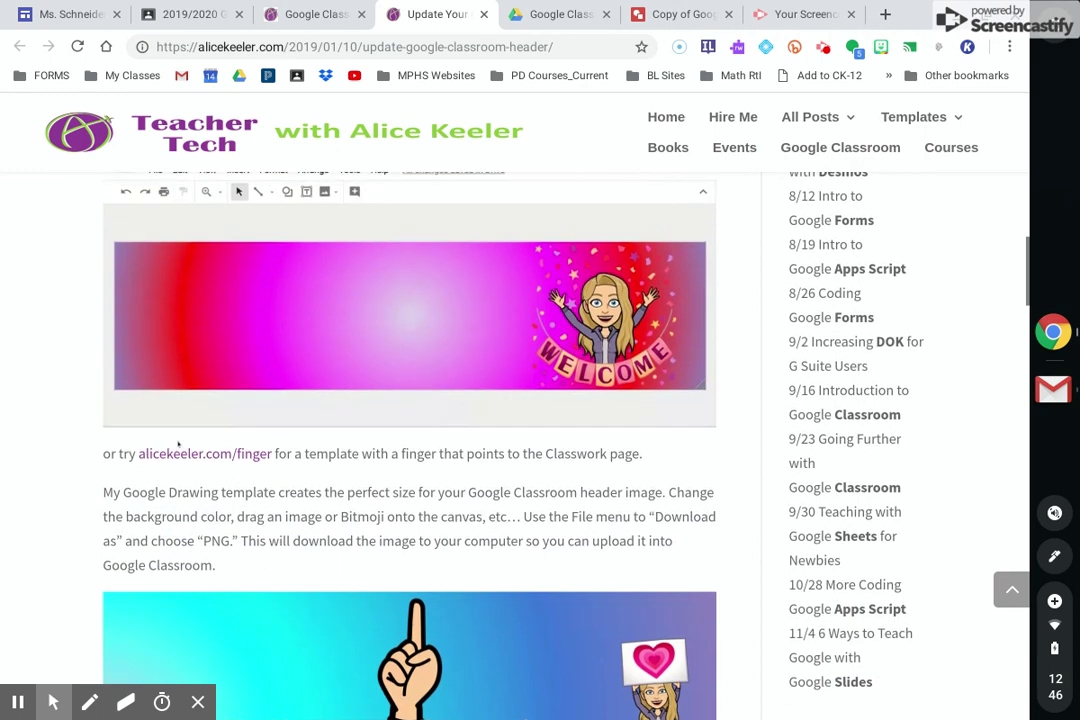
left_click(175, 455)
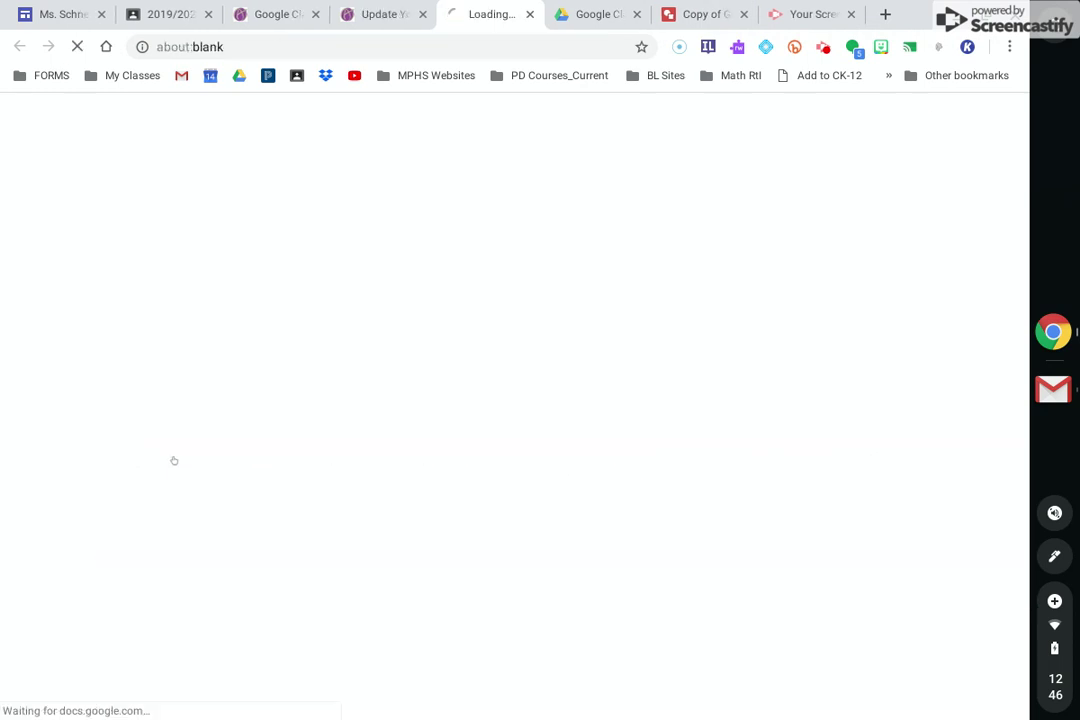
left_click(592, 10)
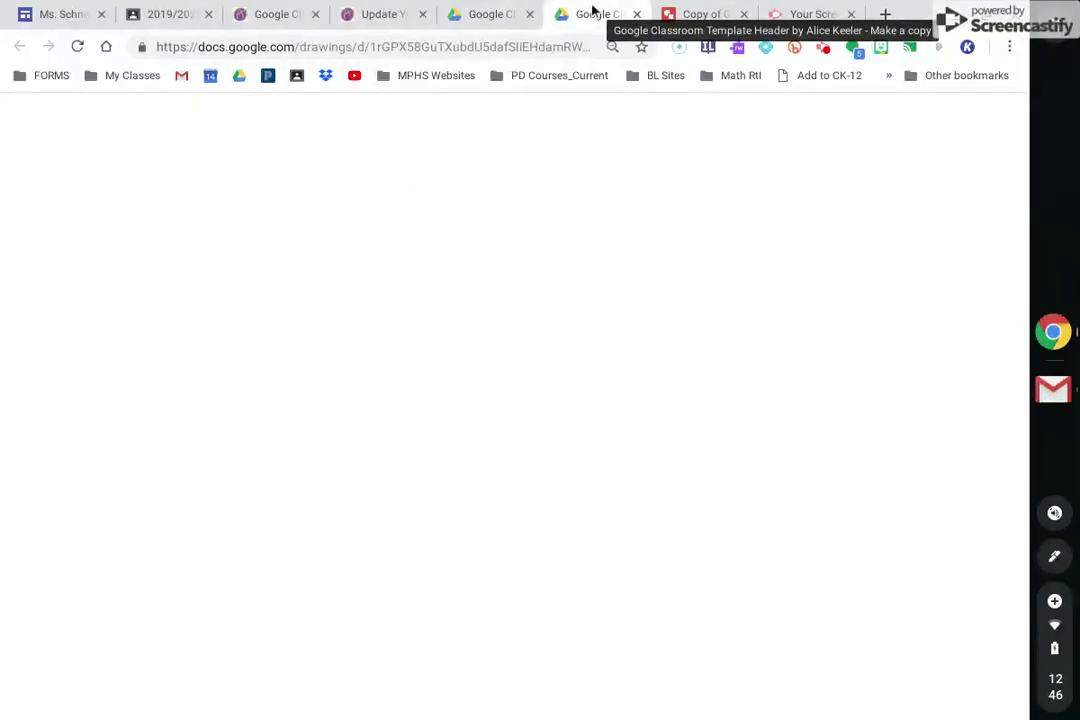
left_click(528, 14)
left_click(279, 392)
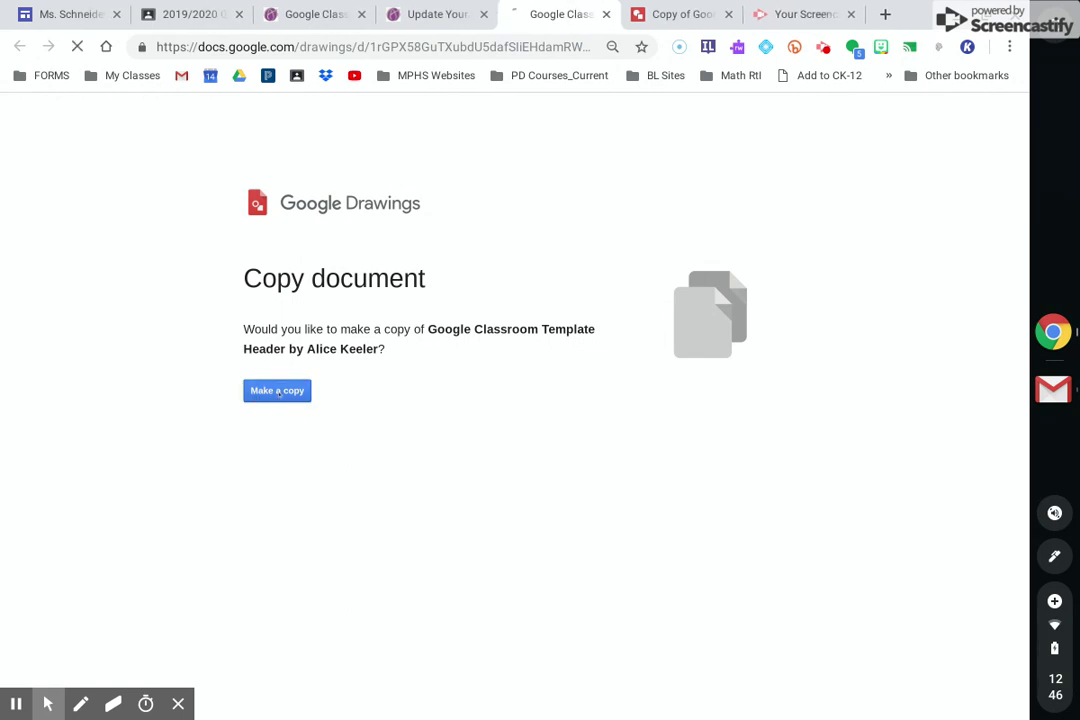
left_click(676, 16)
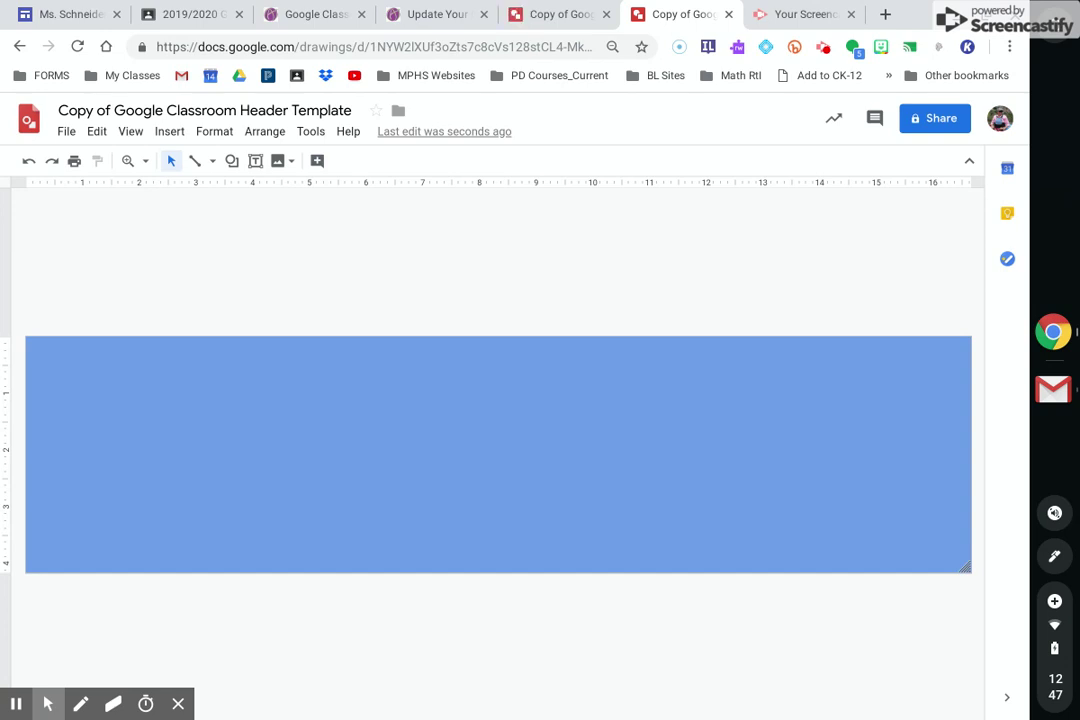
Step: In the class website editor, open the header image gallery for the Geometry page and select the red triangle pattern
left_click(48, 15)
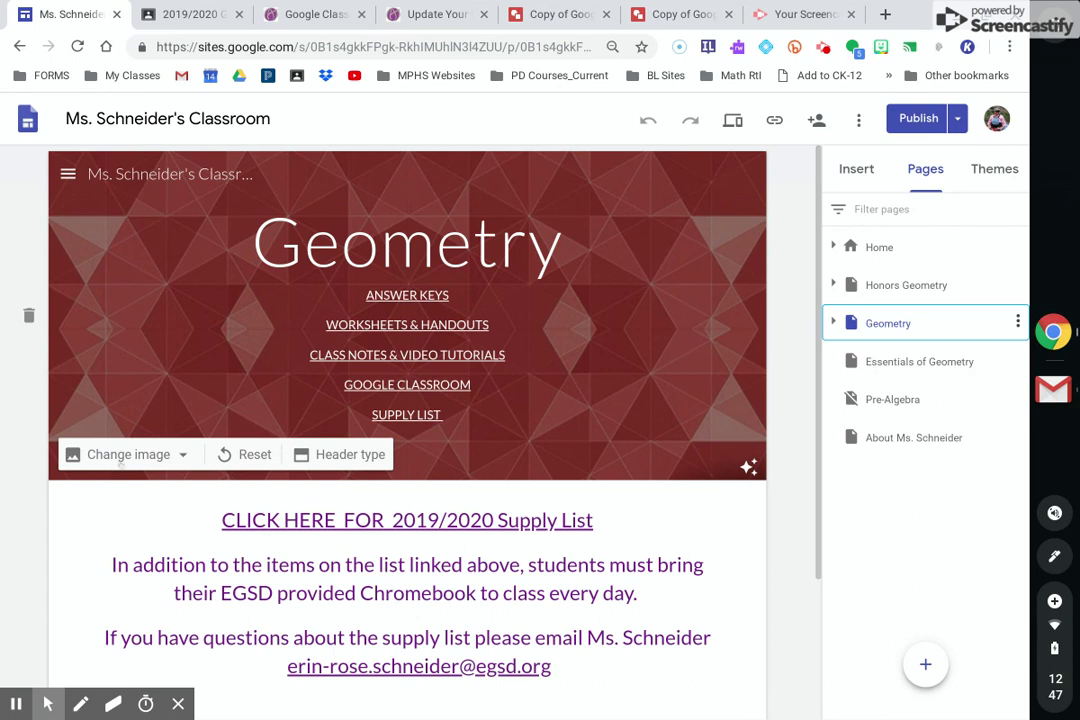
left_click(123, 458)
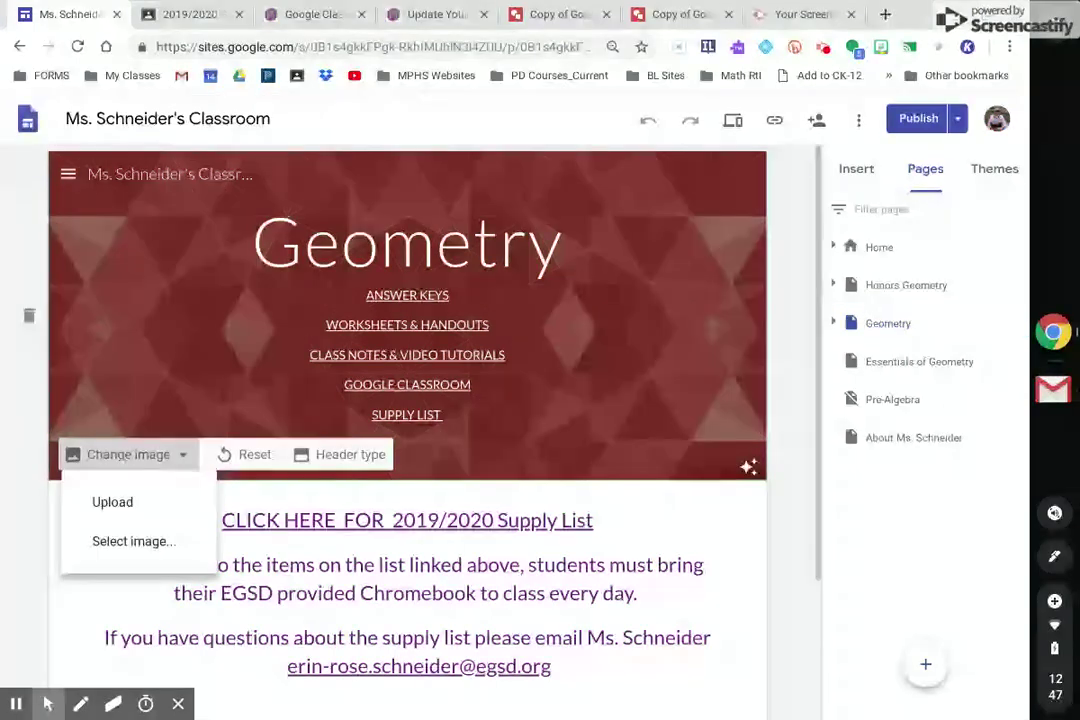
left_click(123, 541)
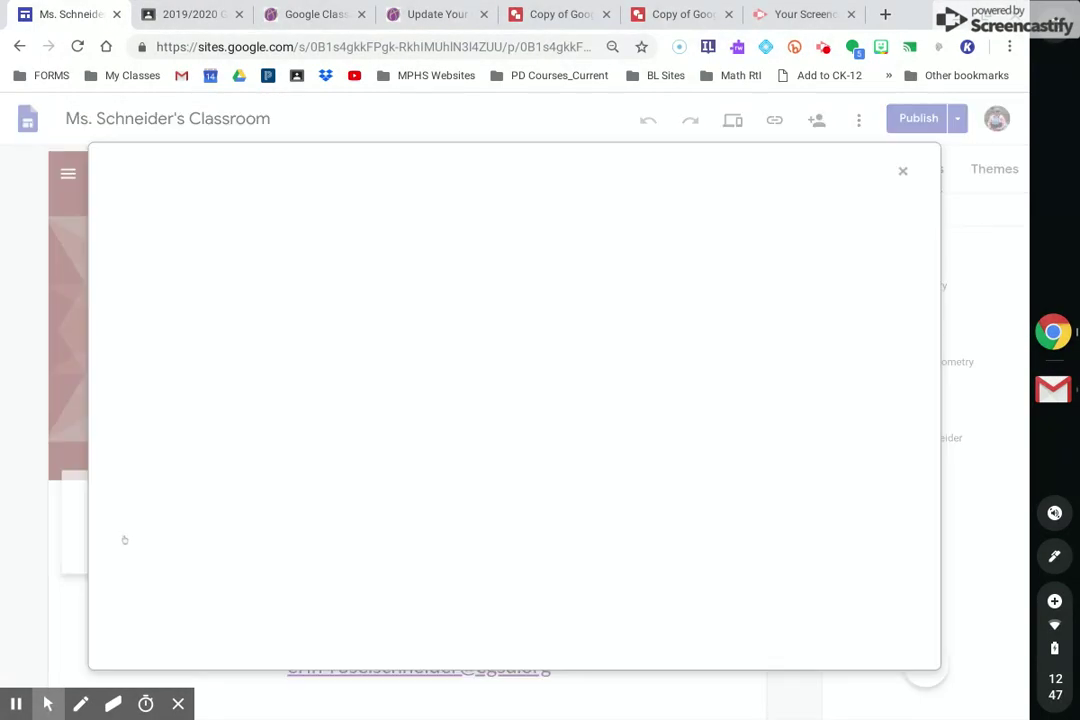
scroll(634, 340, "down", 10)
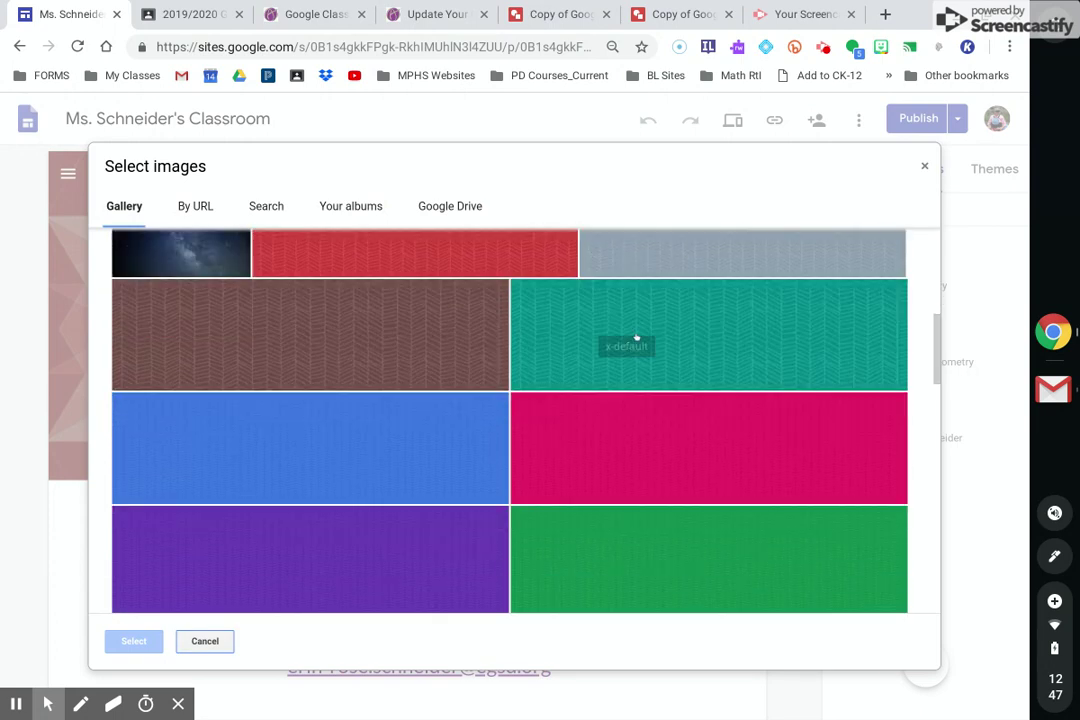
scroll(636, 338, "down", 4)
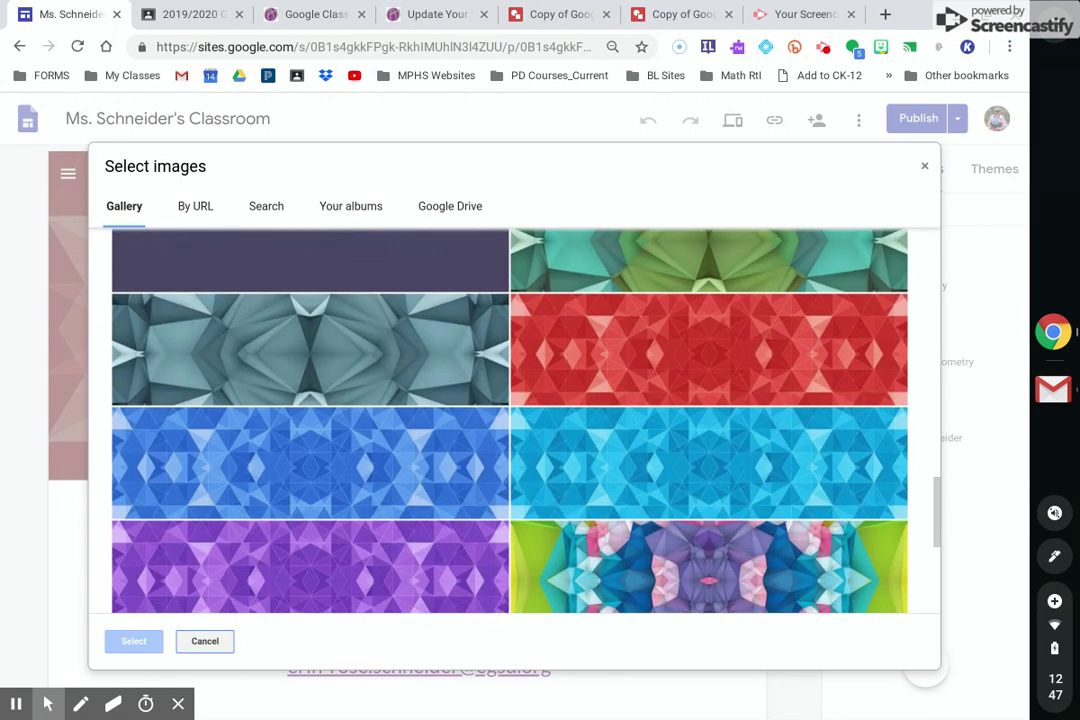
left_click(598, 330)
left_click(597, 330)
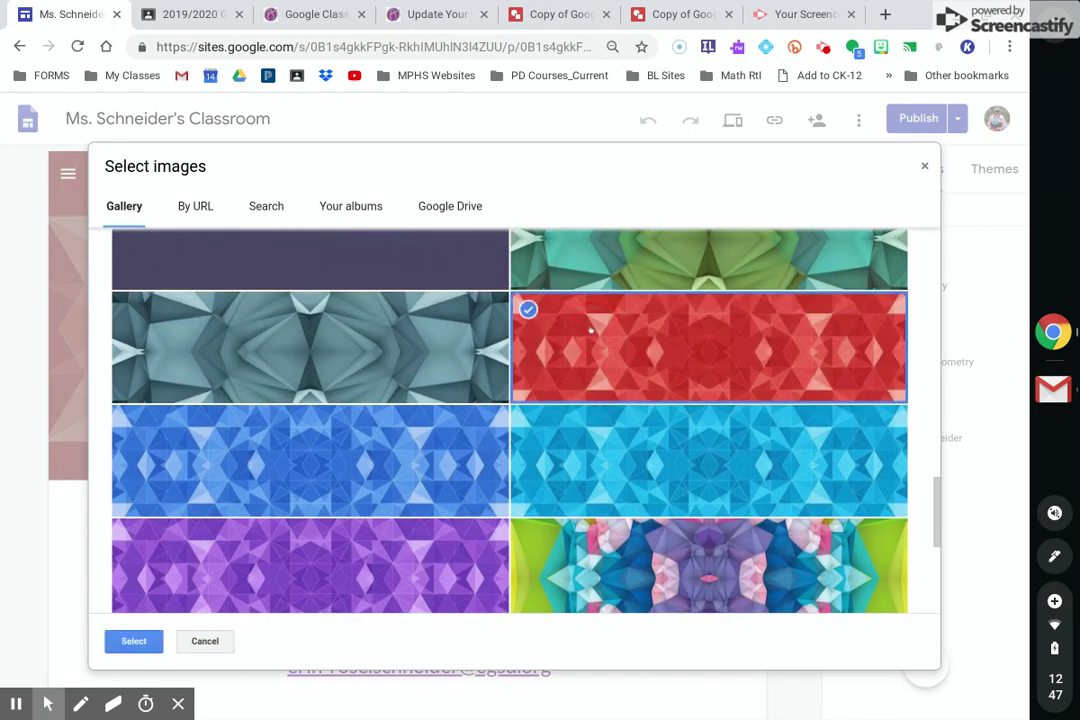
Step: Capture a partial screenshot of the red triangle pattern in the gallery and copy it to the clipboard
scroll(560, 360, "down", 3)
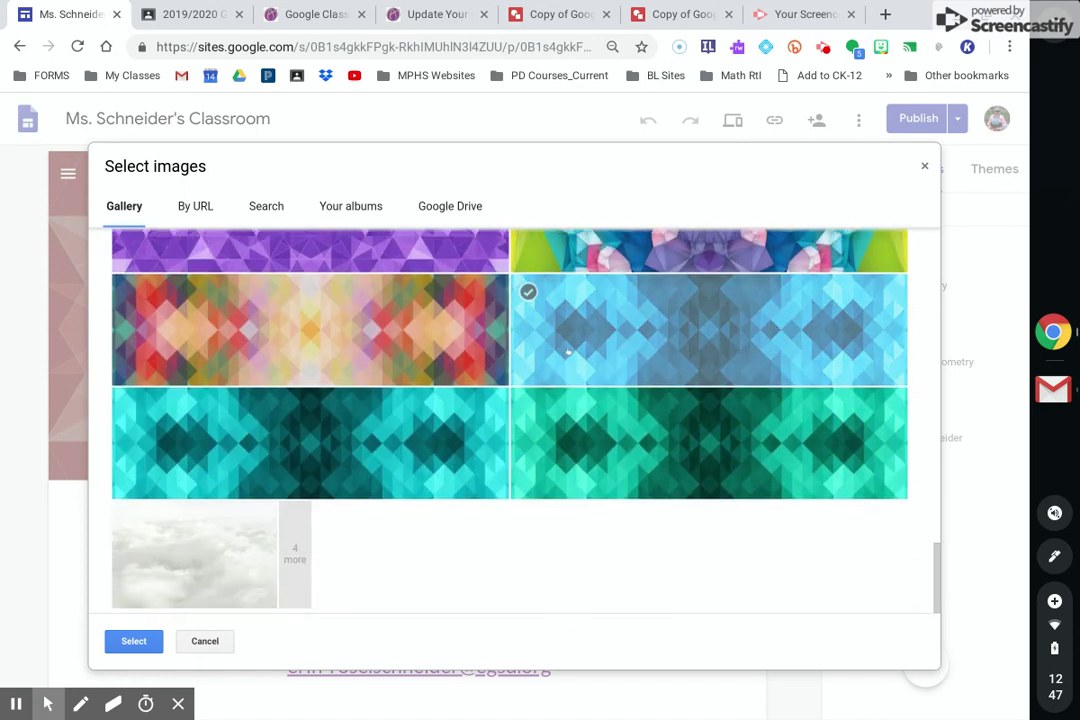
scroll(562, 460, "up", 4)
scroll(570, 467, "up", 1)
scroll(570, 467, "down", 1)
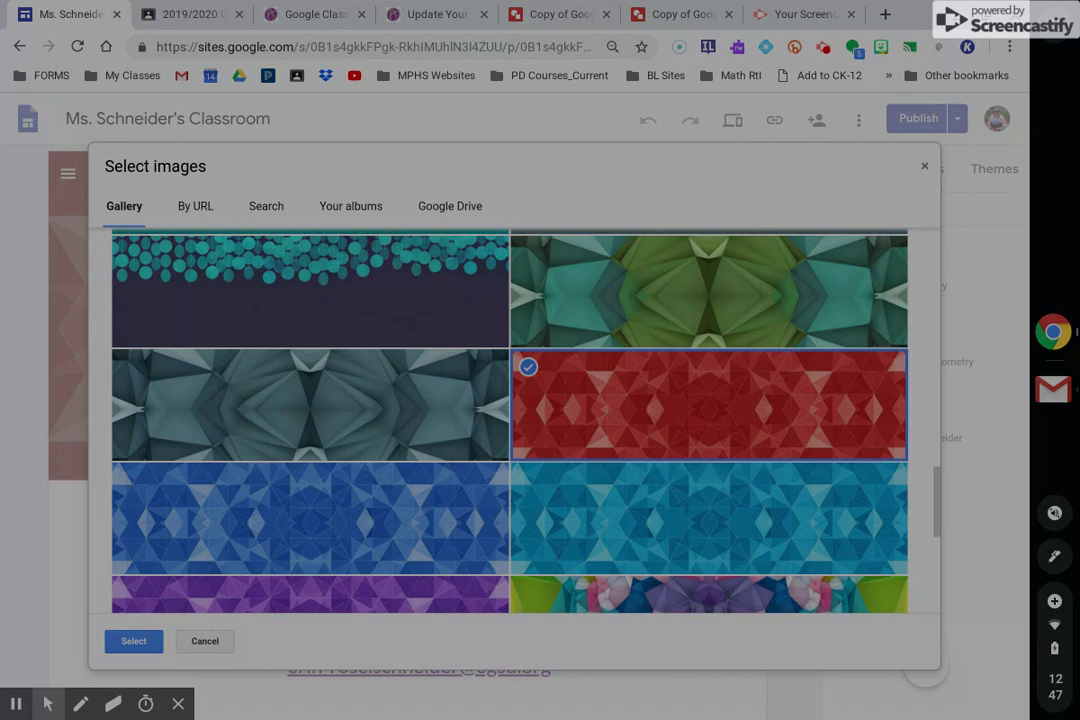
left_click_drag(546, 356, 903, 455)
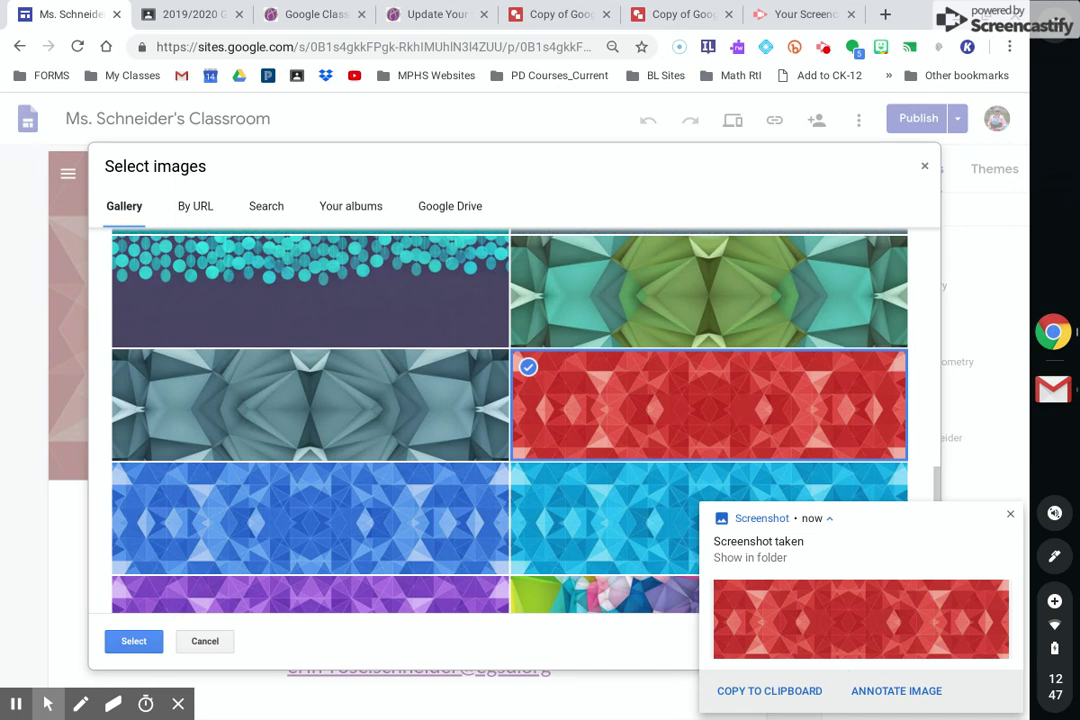
left_click(770, 690)
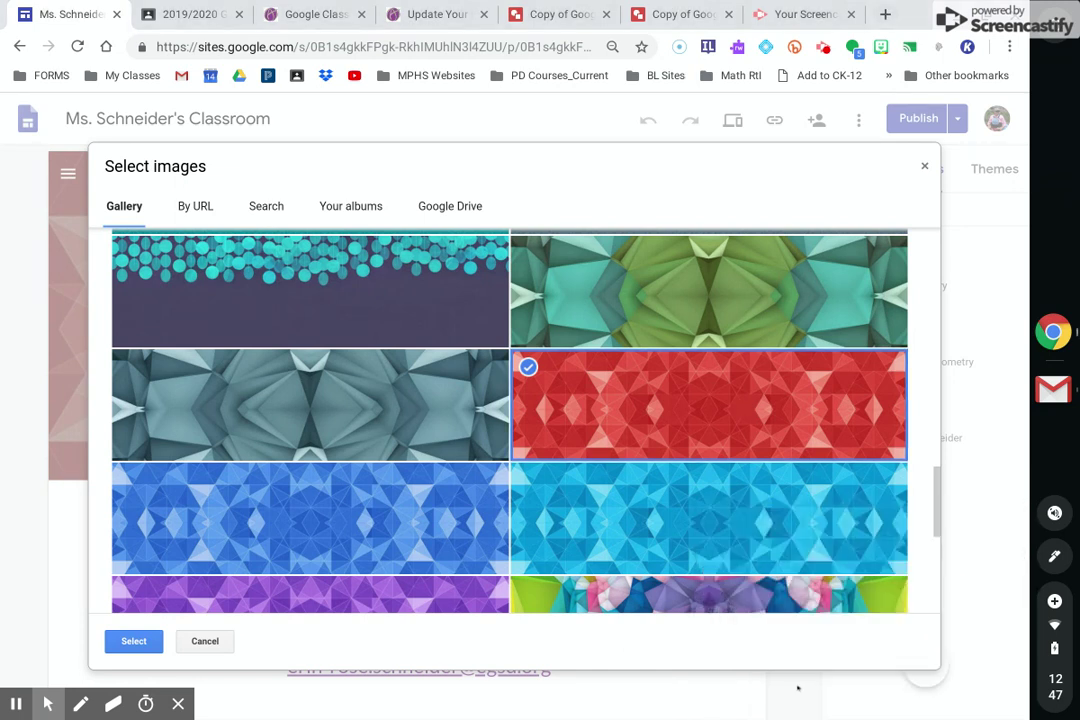
Step: Insert the newest red-pattern screenshot from the Downloads folder into the blank header template drawing
left_click(680, 14)
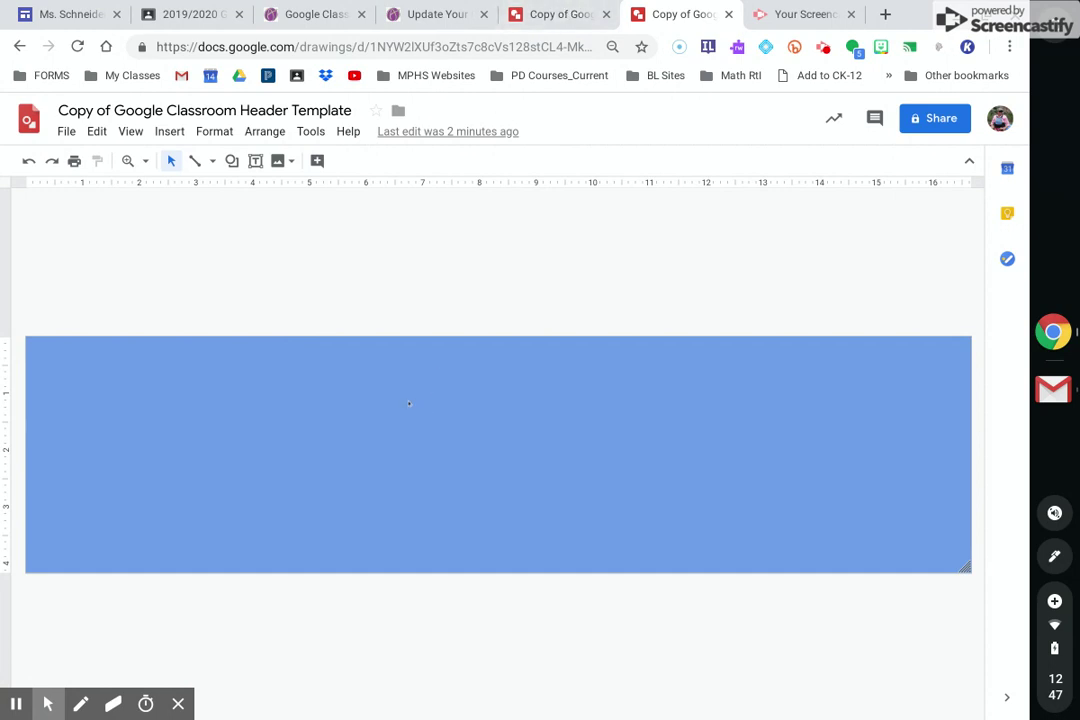
left_click(169, 131)
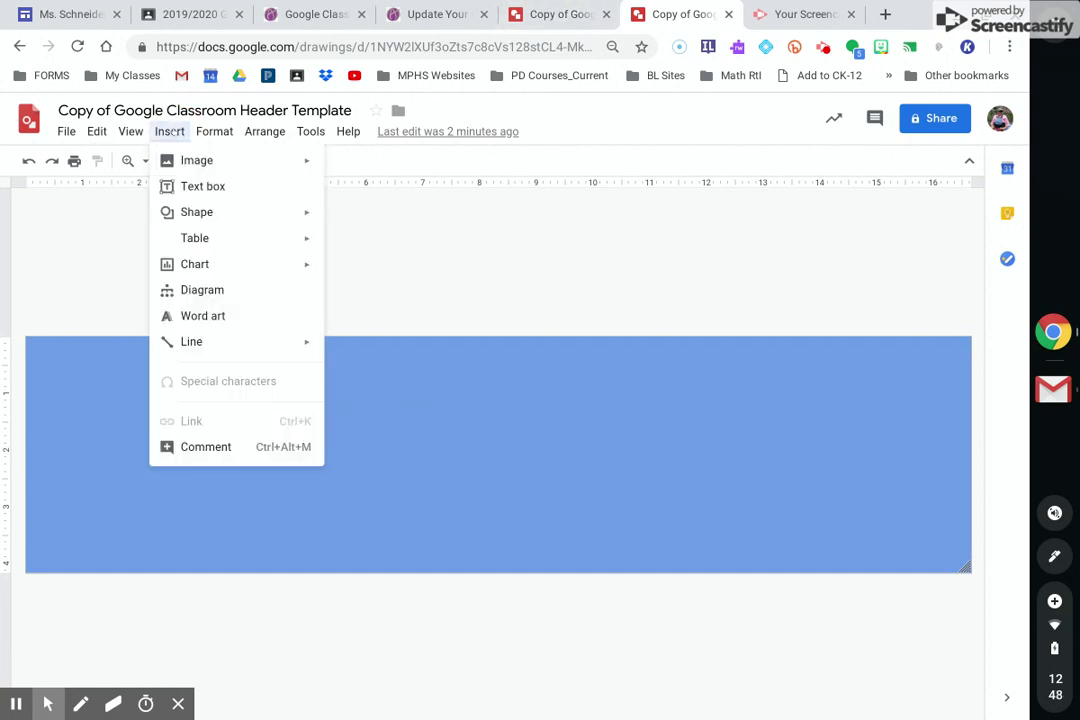
mouse_move(230, 160)
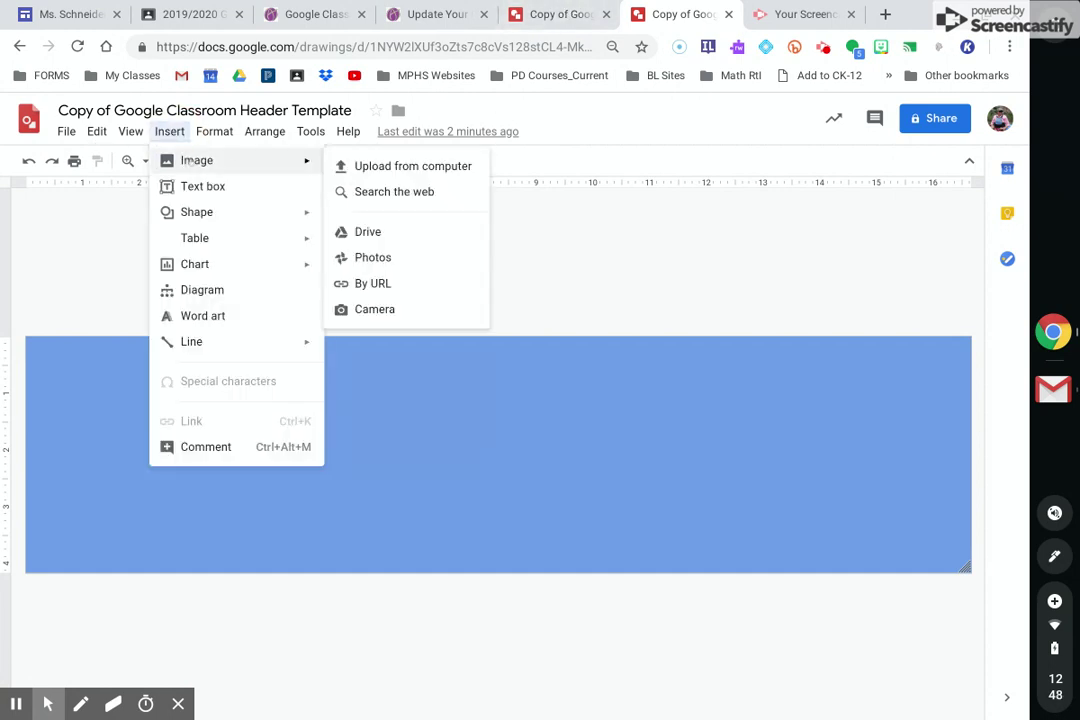
left_click(417, 166)
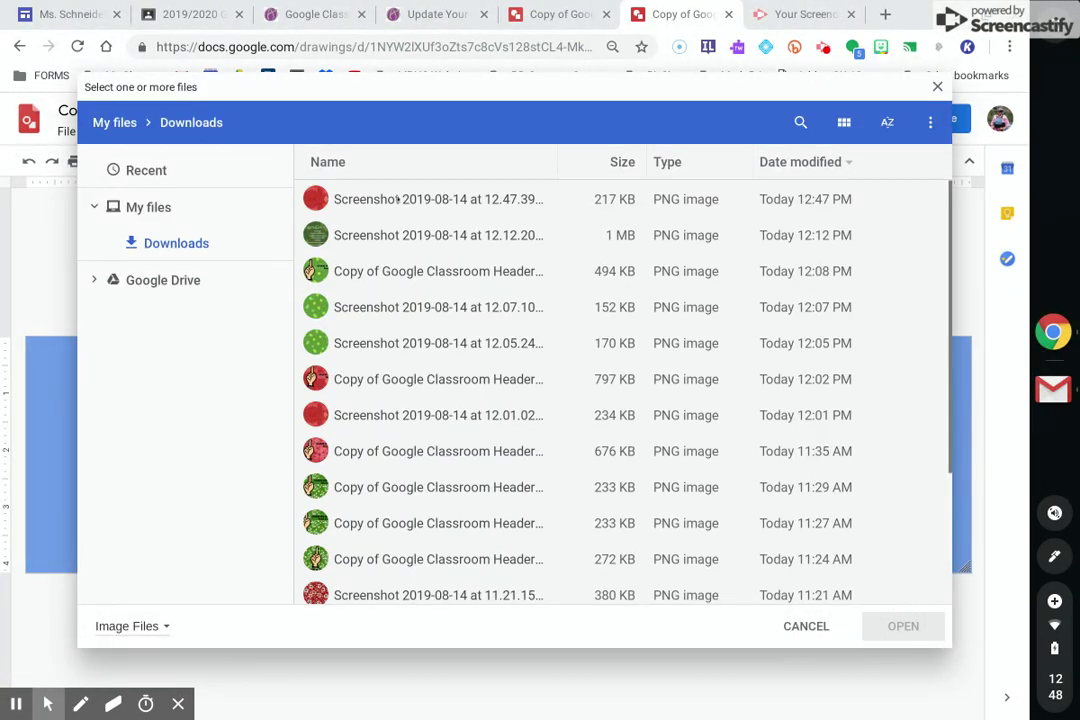
left_click(398, 199)
left_click(903, 626)
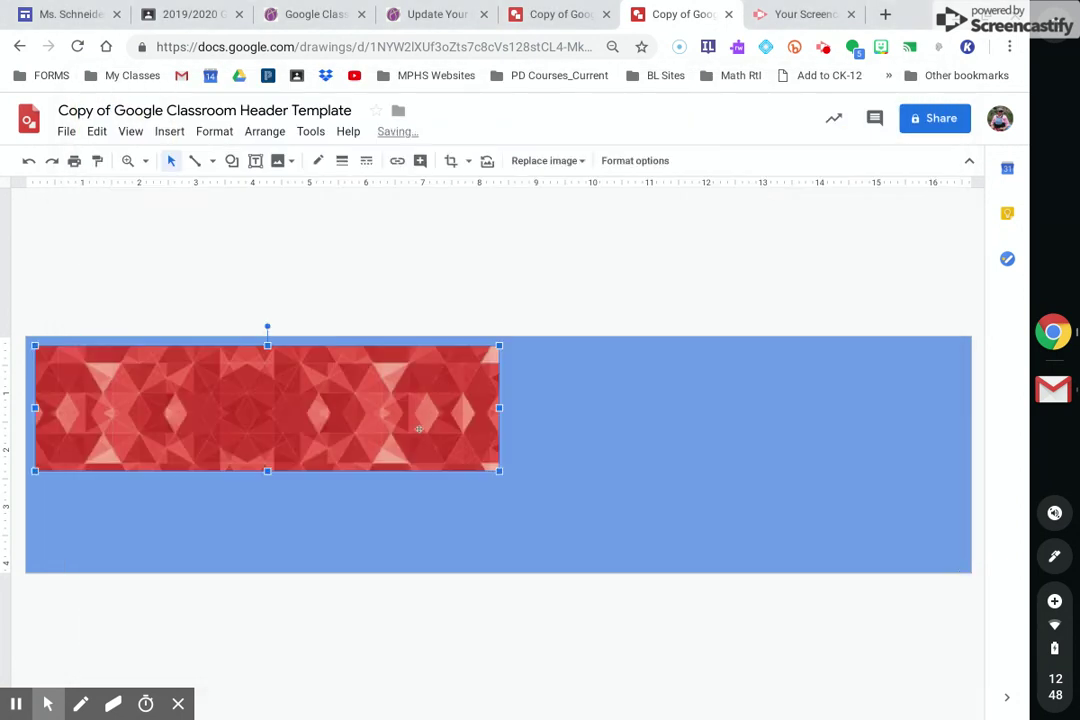
Step: Move the red pattern image to the canvas's upper-left corner and enlarge it to cover the whole header
left_click_drag(419, 428, 410, 419)
key("Left")
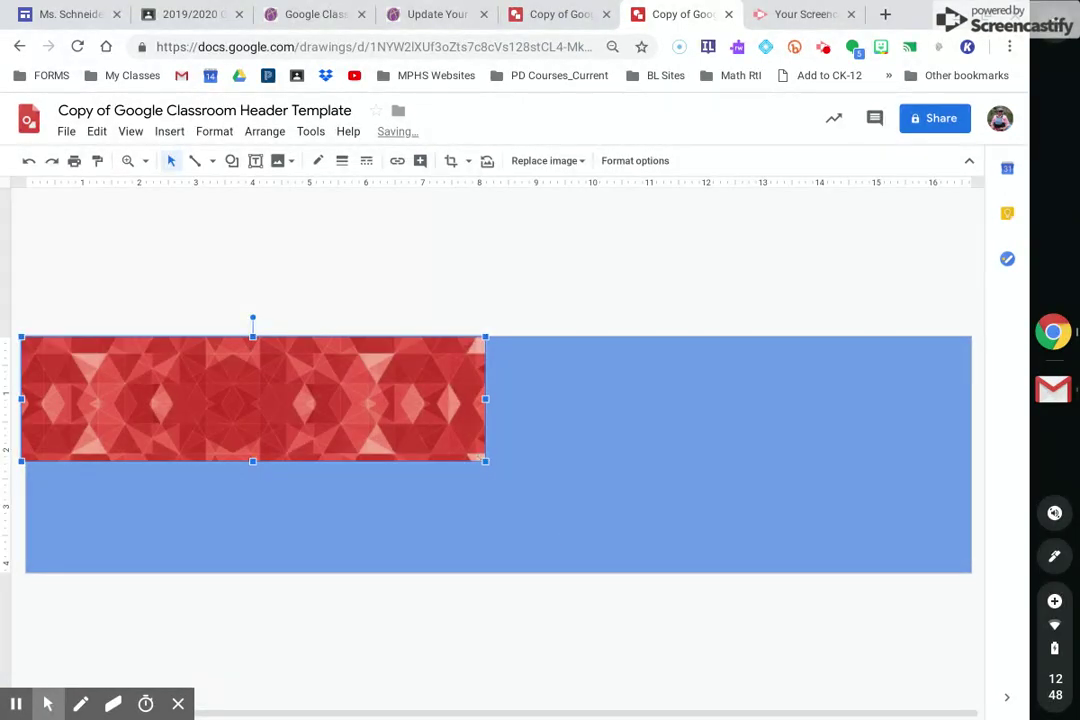
left_click_drag(893, 537, 969, 548)
left_click_drag(967, 546, 965, 543)
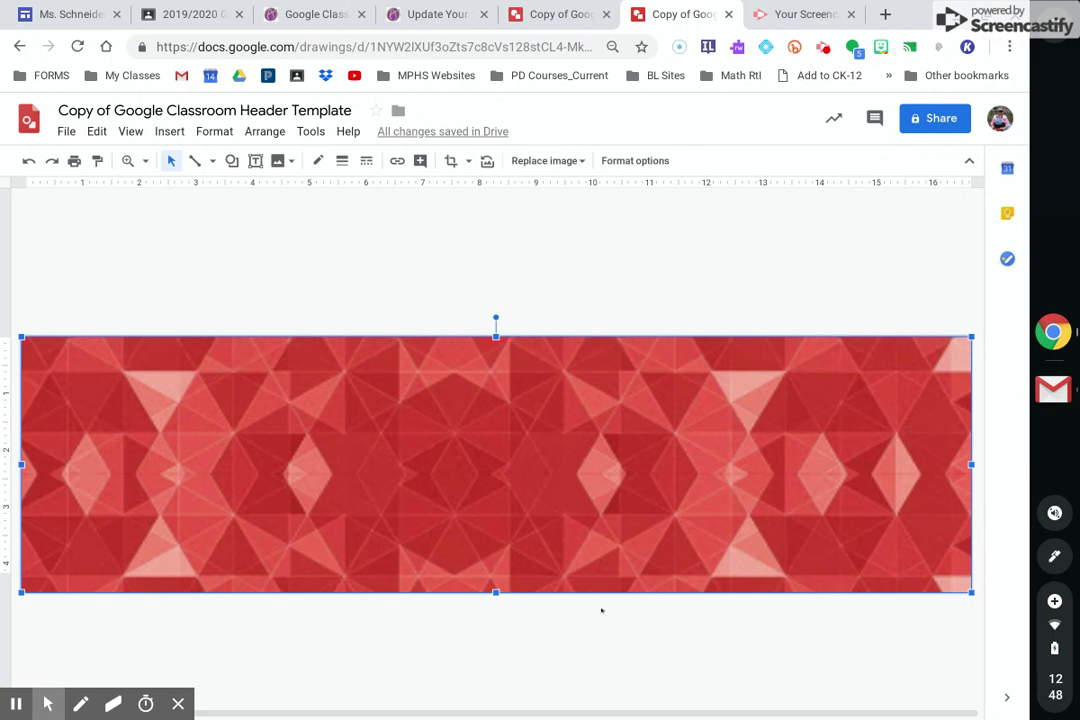
Step: Apply the selected red triangle pattern as the Geometry page's header image on the class website, and return to the red header drawing
left_click(50, 20)
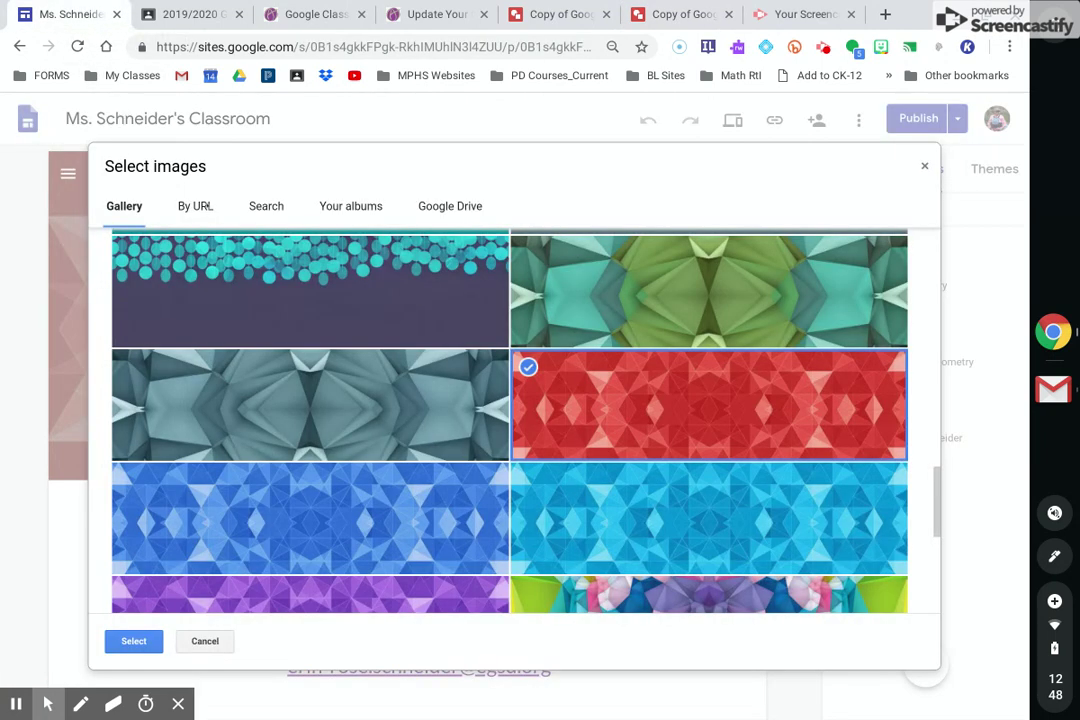
left_click(133, 641)
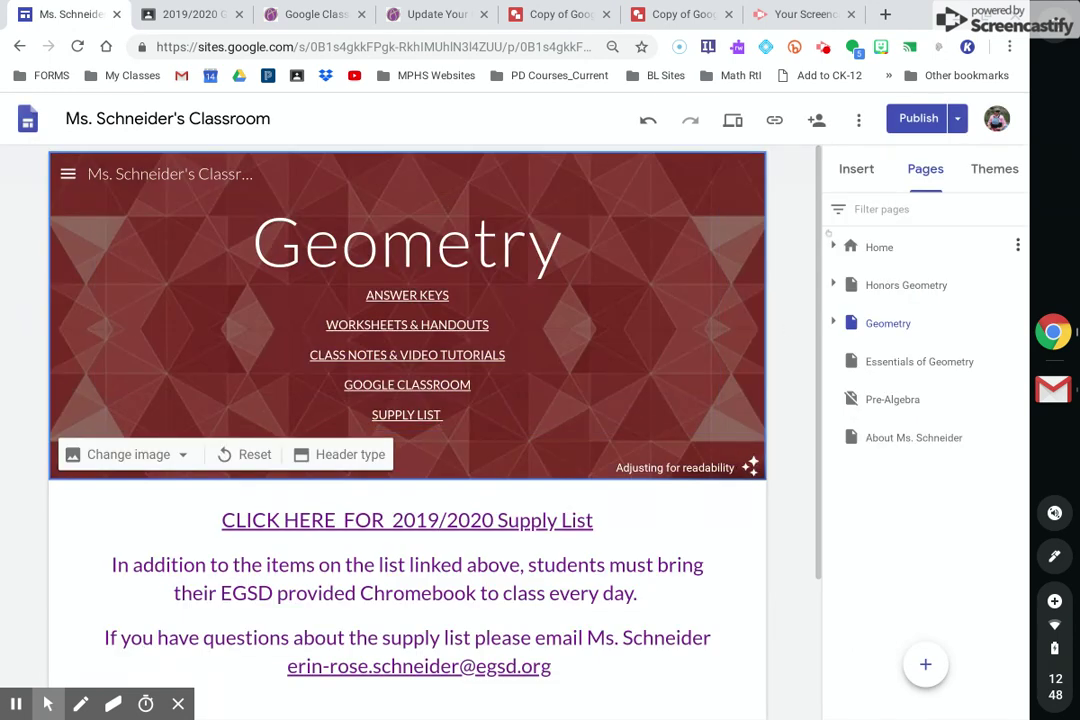
left_click(665, 20)
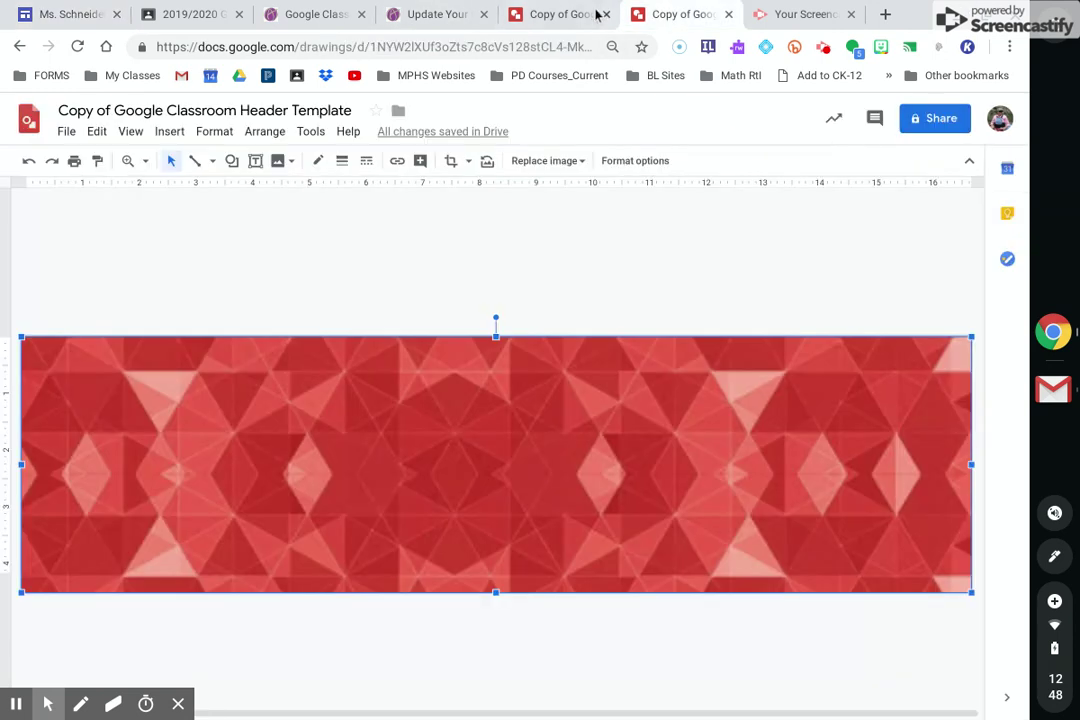
Step: Delete the blue instruction box from the copied pointing-finger template
left_click(565, 20)
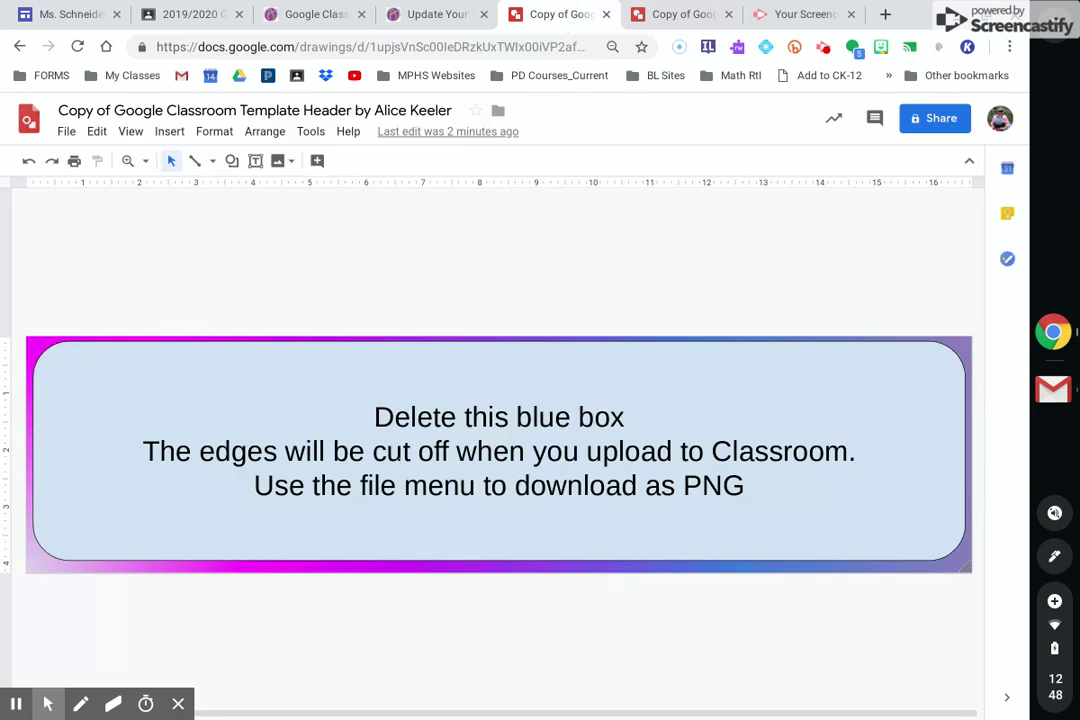
left_click(443, 451)
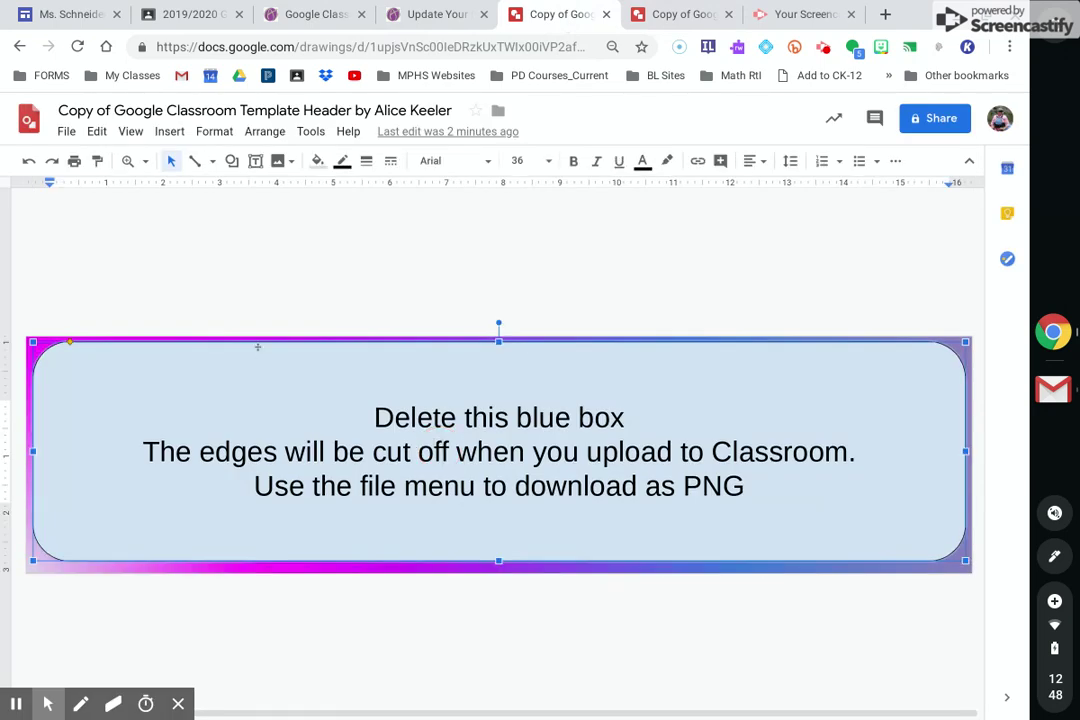
key("BackSpace")
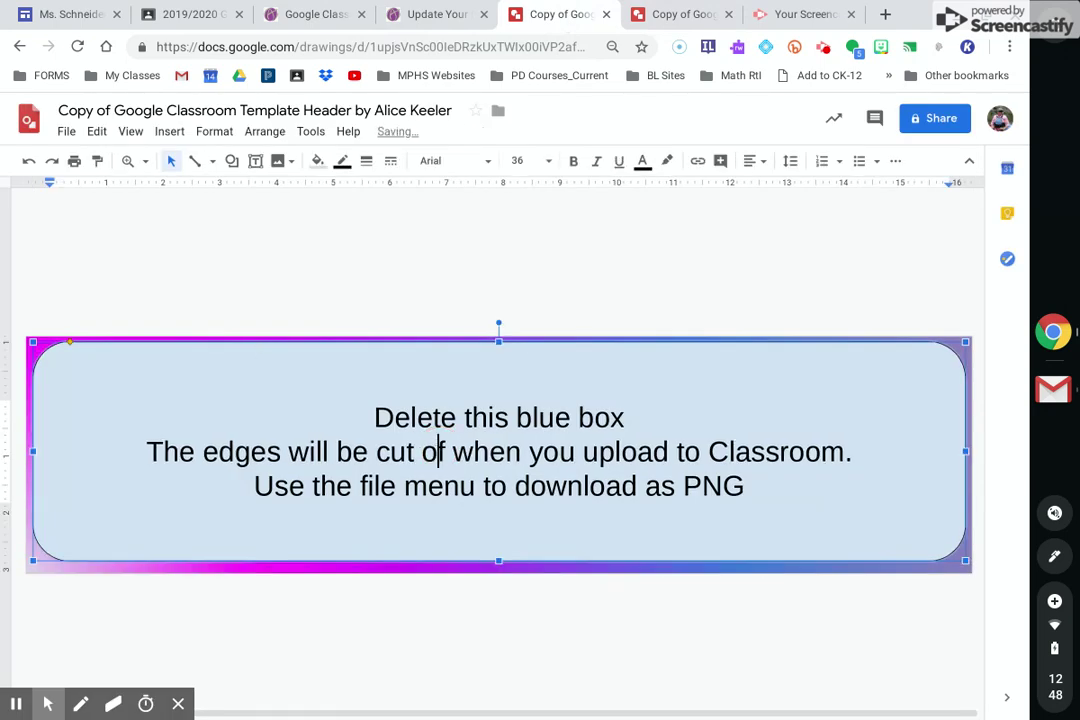
key("BackSpace")
left_click(66, 343)
key("Delete")
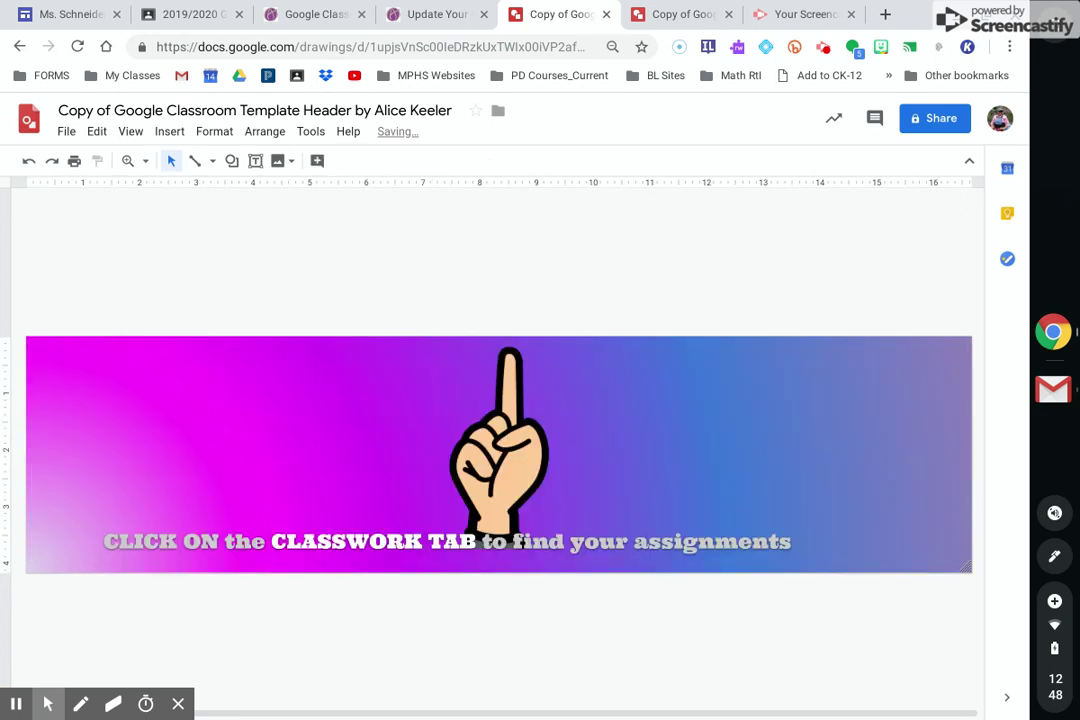
Step: Copy the pointing-finger image from its template and paste it into the red header drawing
left_click(495, 450)
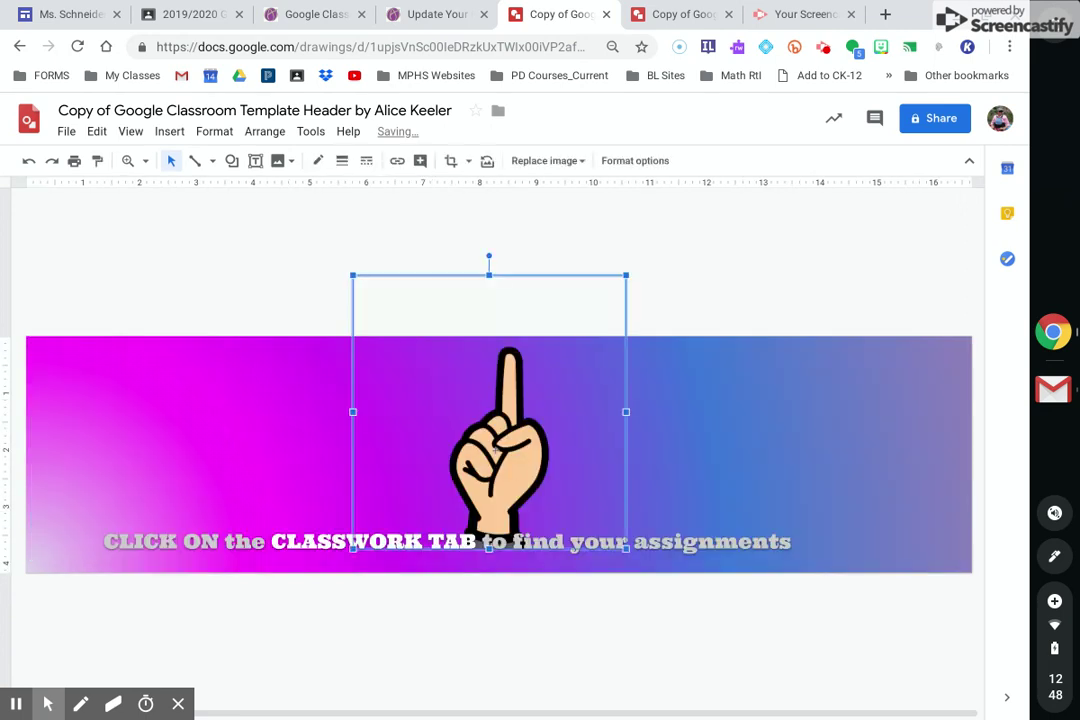
left_click(680, 13)
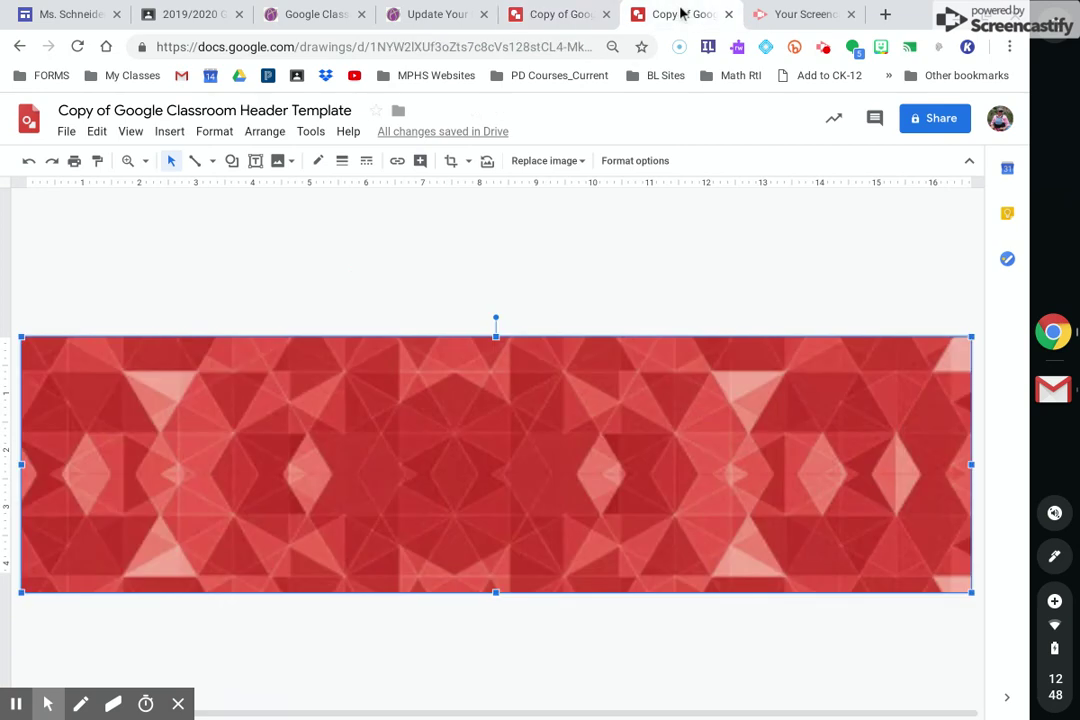
key("ctrl+v")
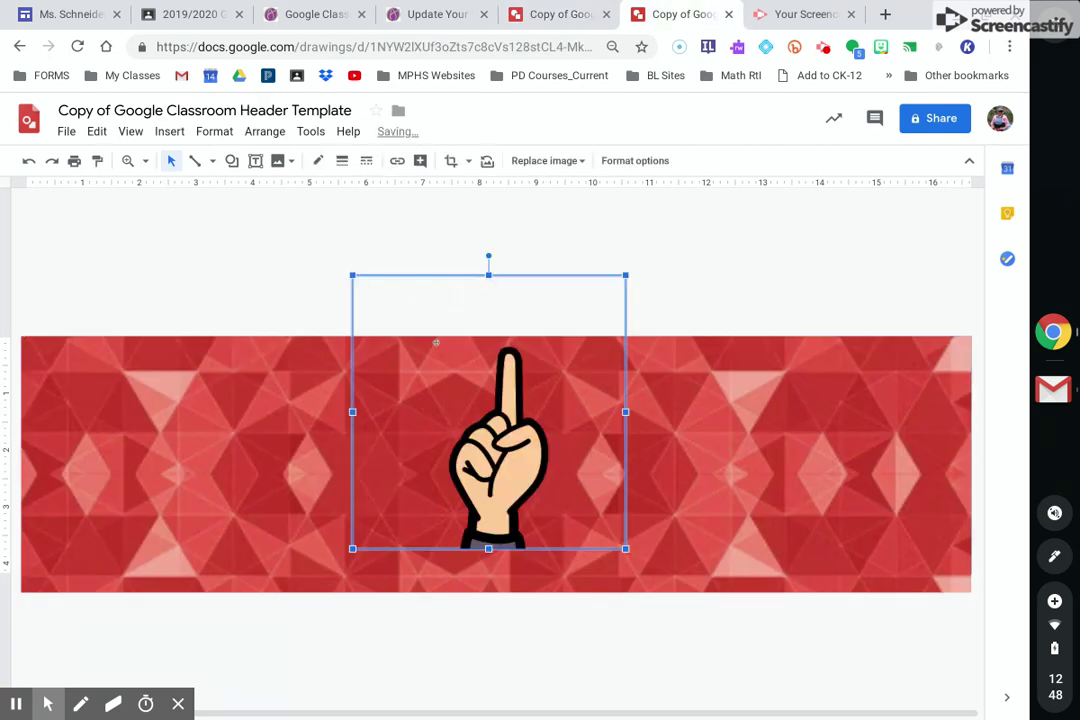
Step: Position the pointing-finger image slightly left of the header's centre and a little lower, with the wrist near the bottom edge
left_click_drag(436, 343, 355, 362)
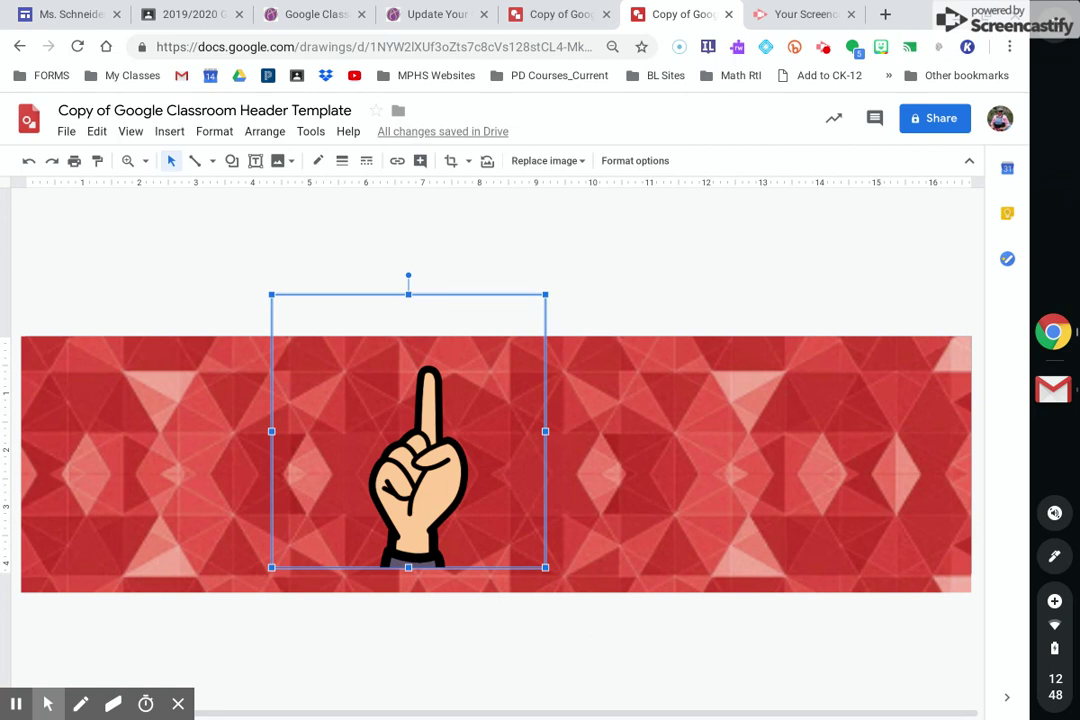
key("Right")
key("Right")
key("Right")
key("Right")
key("Right")
key("Right")
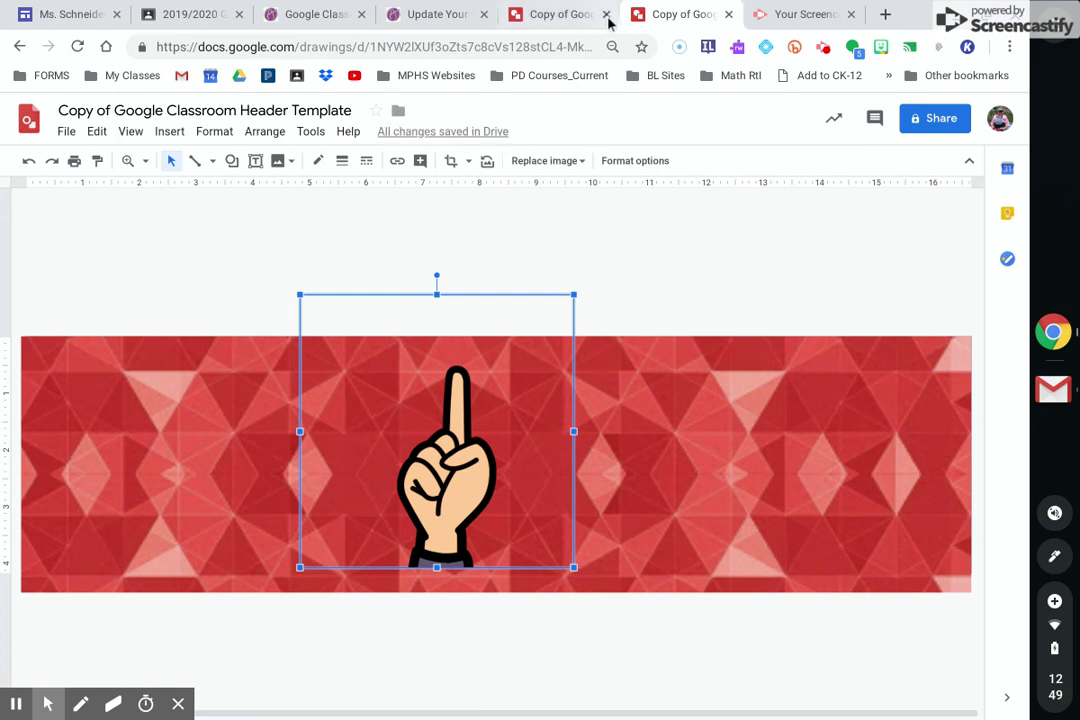
Step: Copy the "CLICK ON the CLASSWORK TAB to find your assignments" caption into the red header, narrowed to two lines beside the hand
left_click(559, 15)
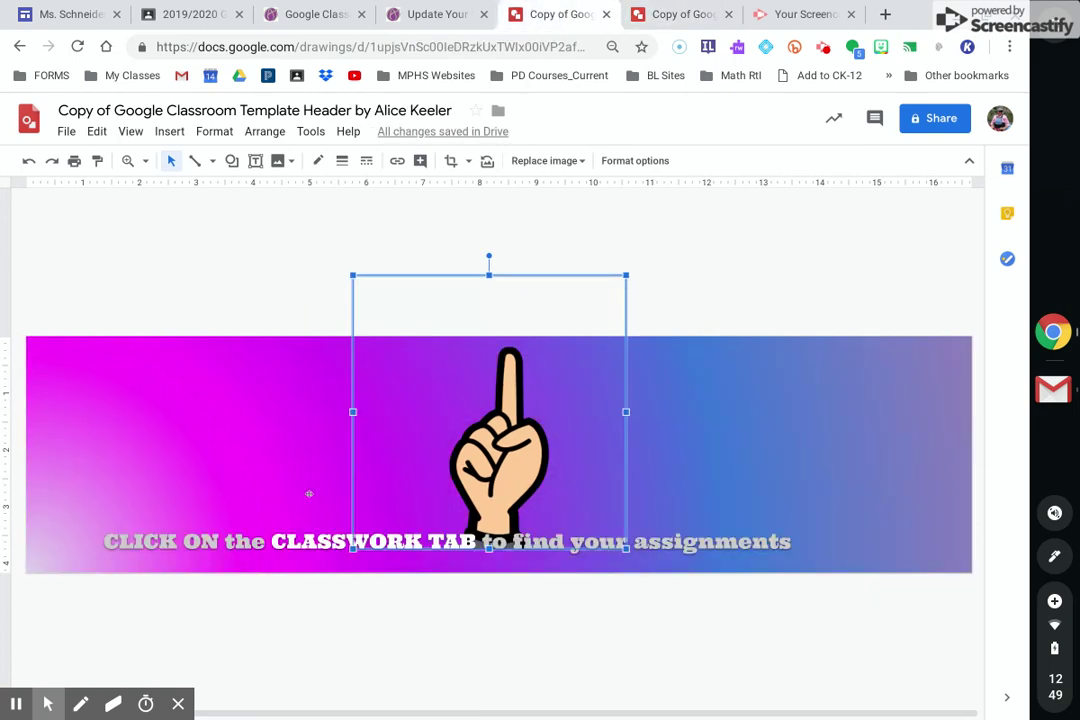
left_click(222, 545)
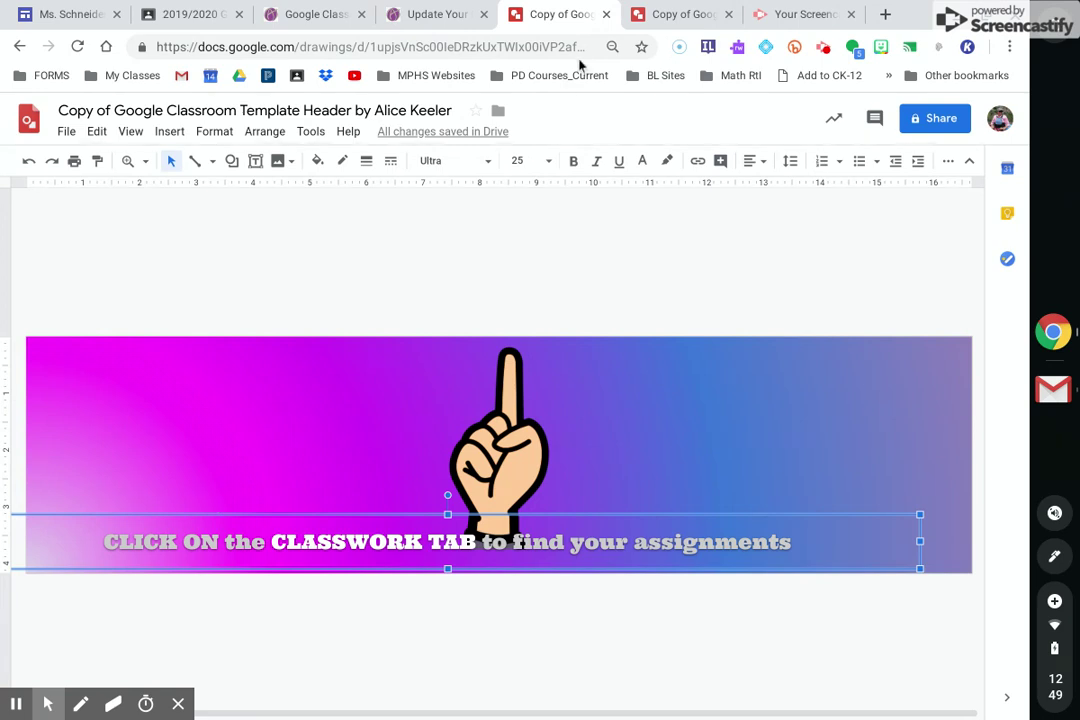
left_click(665, 14)
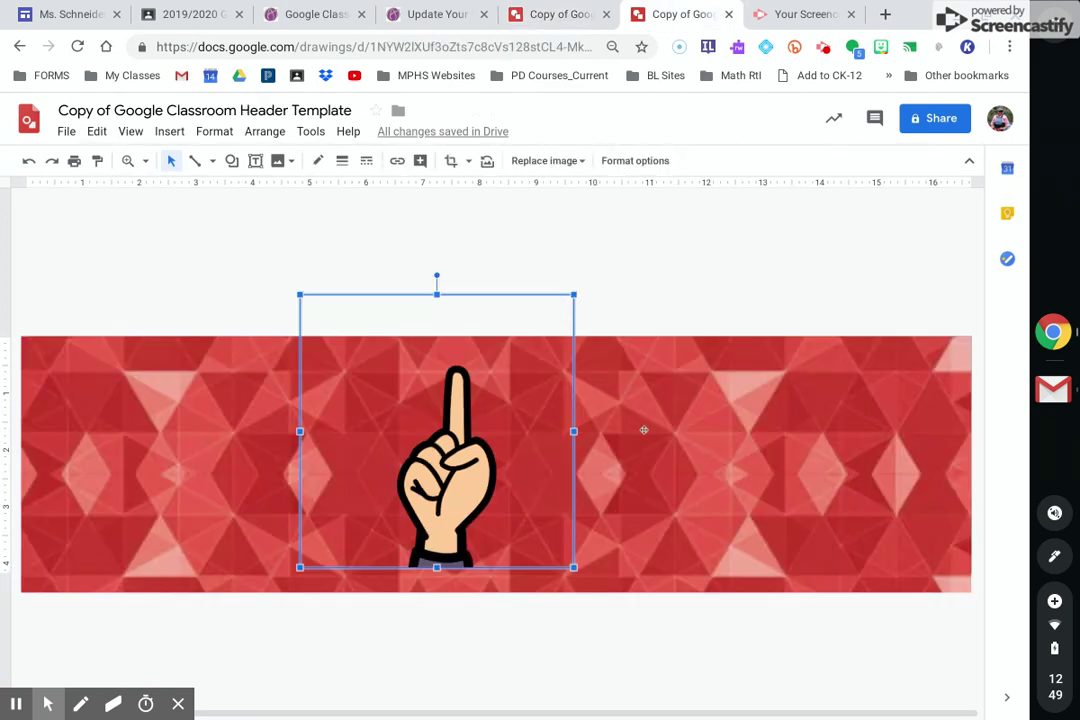
key("ctrl+v")
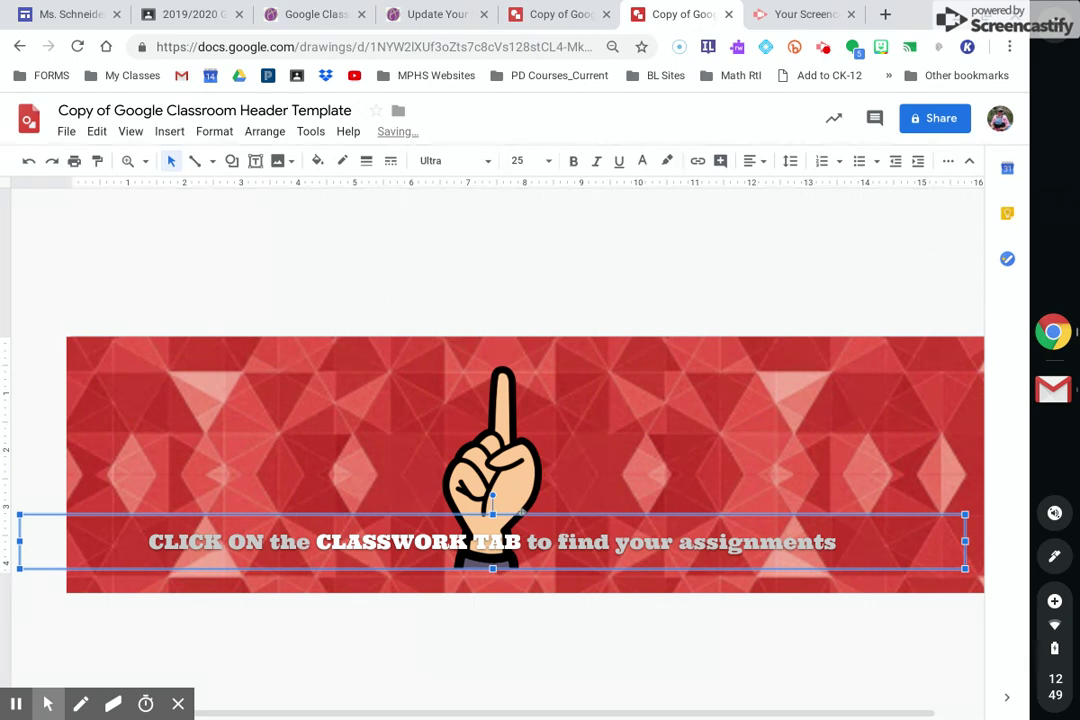
left_click_drag(20, 541, 565, 406)
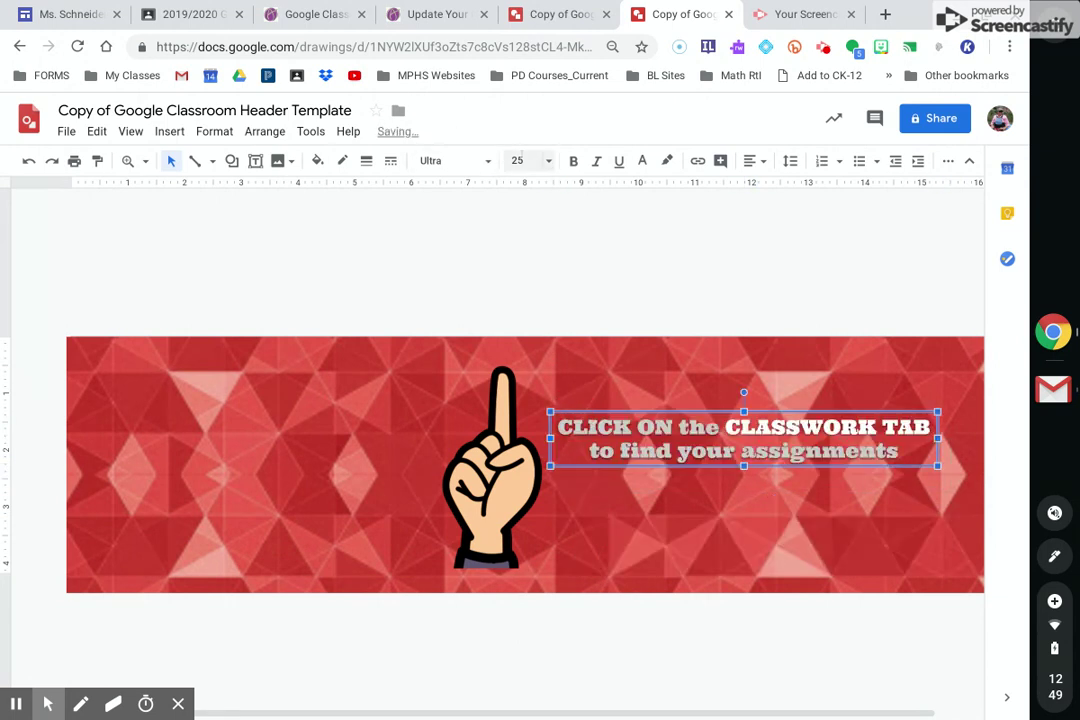
Step: Change the caption's text colour to black
left_click(642, 161)
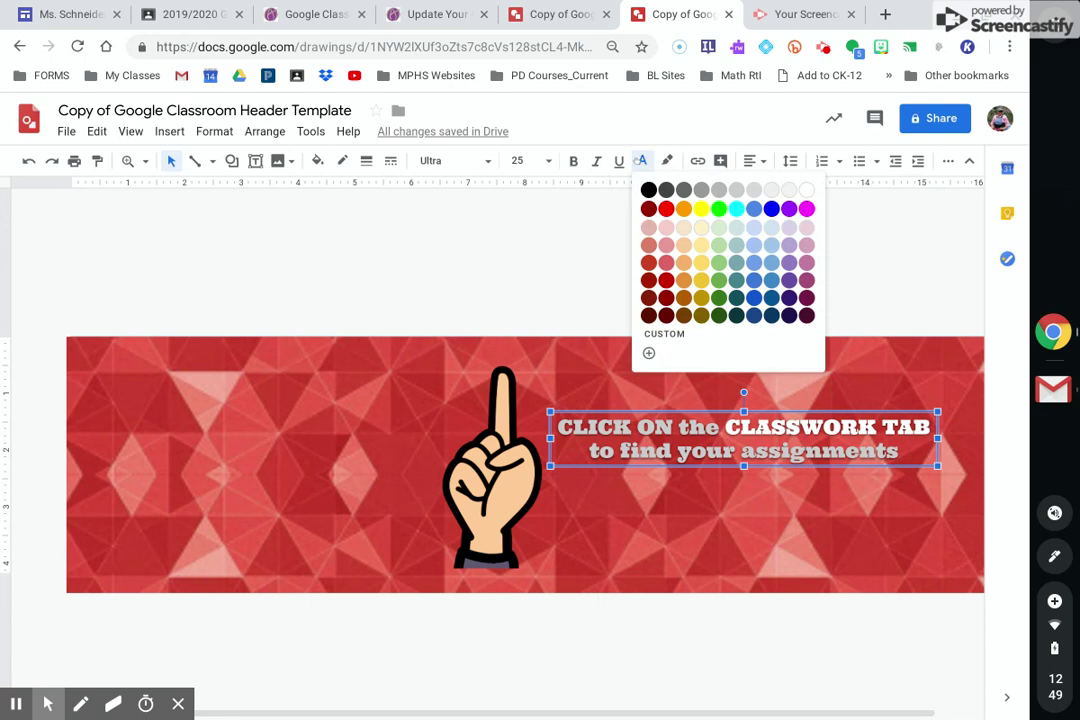
left_click(648, 190)
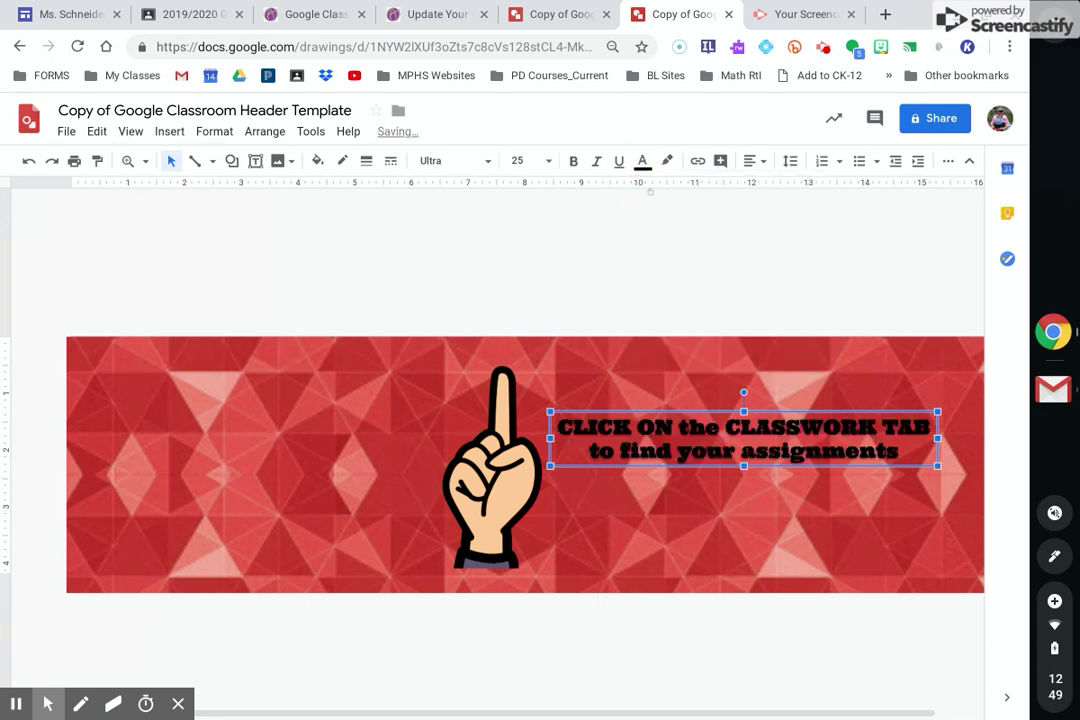
left_click(536, 418)
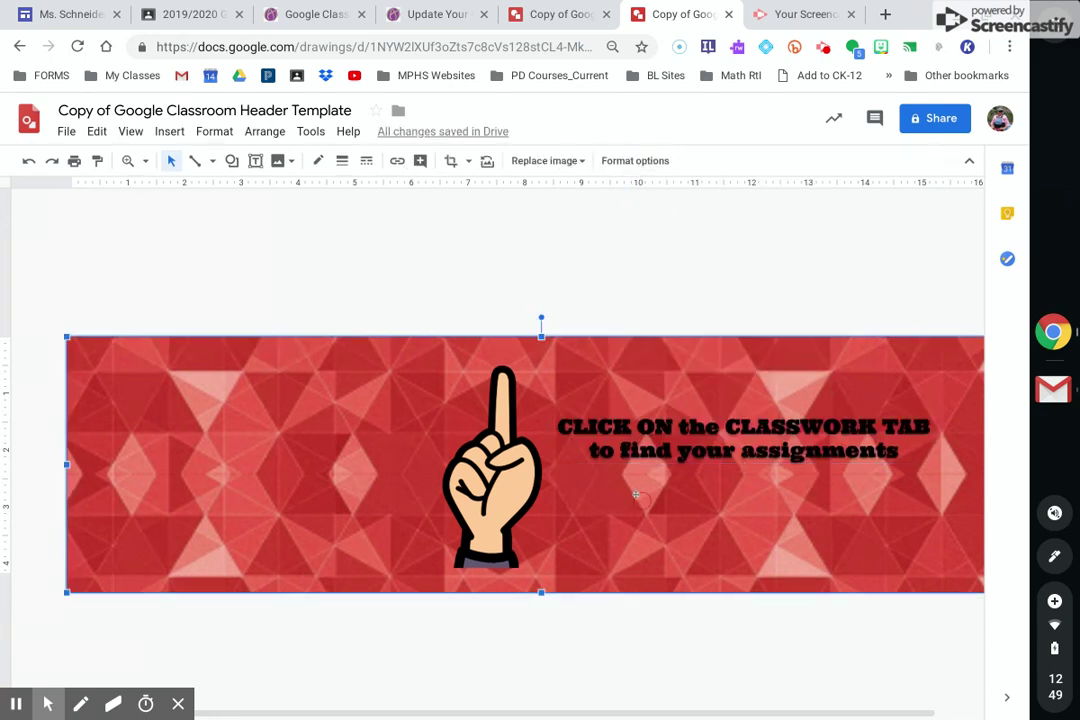
Step: Fill the caption's text box with a solid light red one shade darker than light red 2
left_click(654, 439)
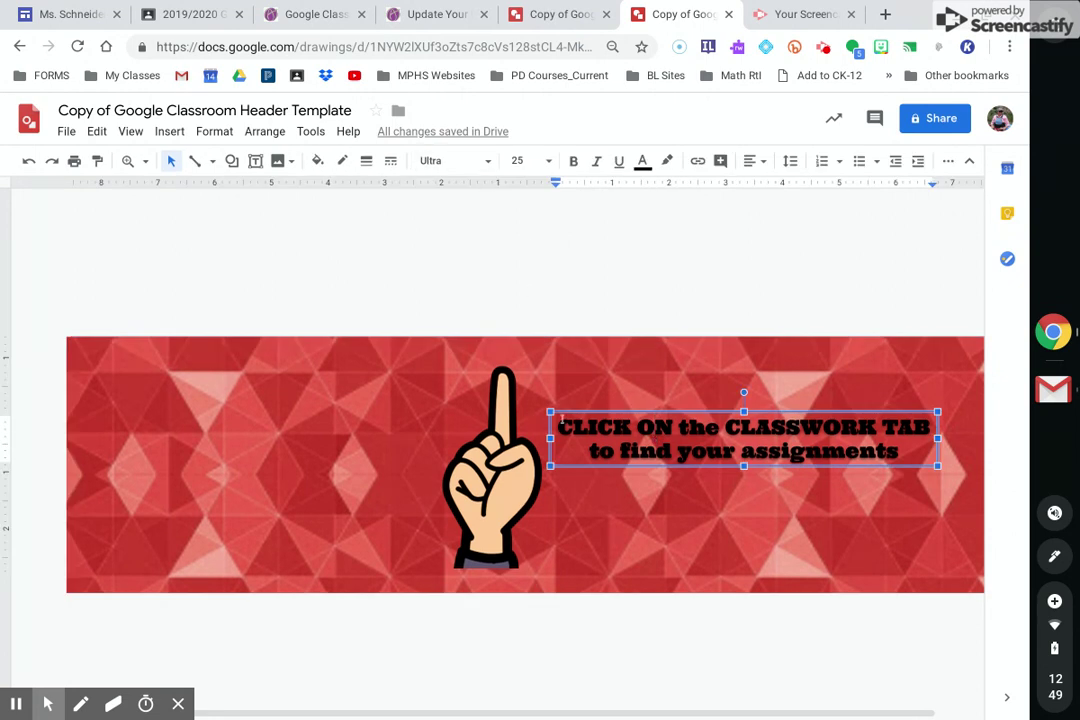
left_click(566, 409)
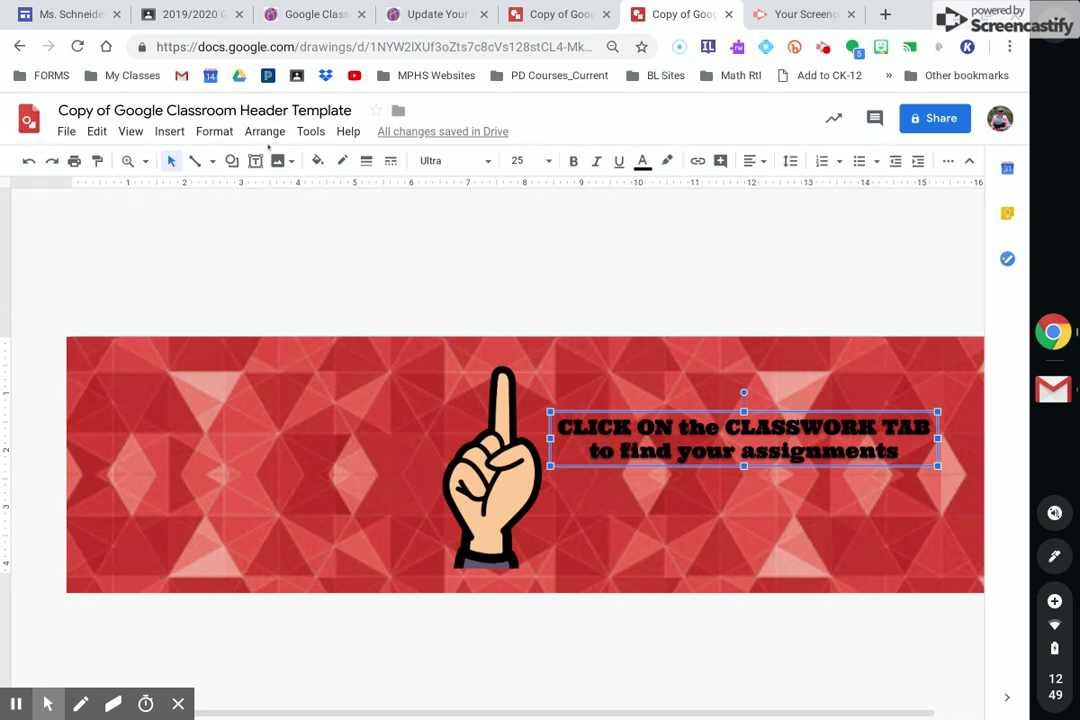
left_click(317, 161)
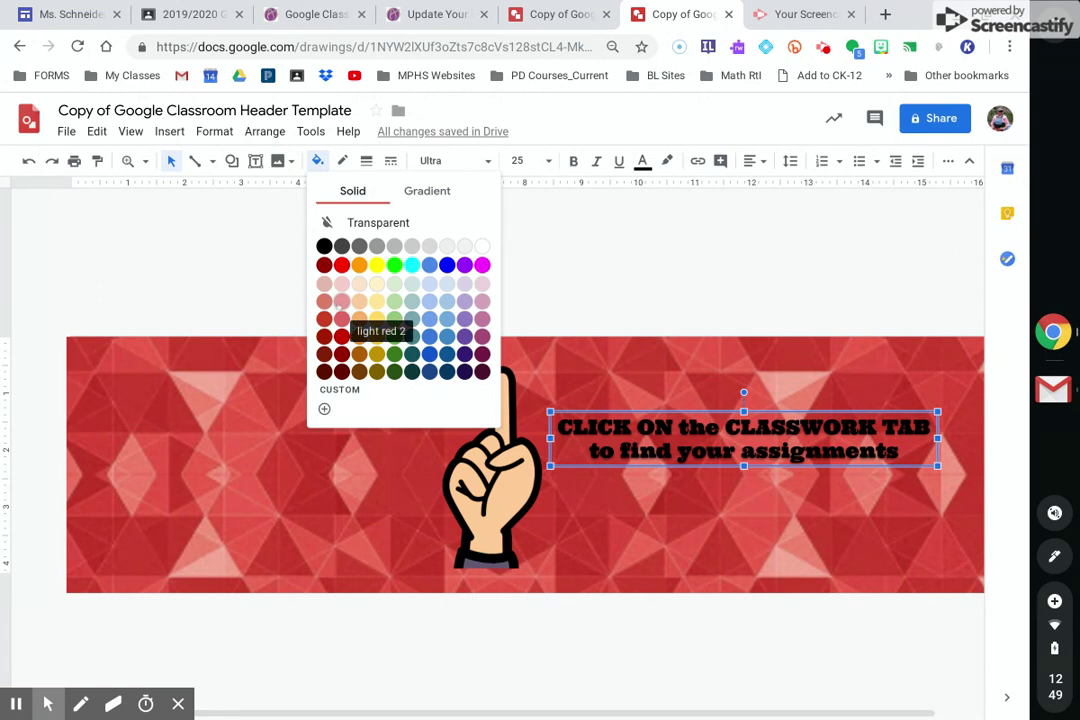
left_click(340, 303)
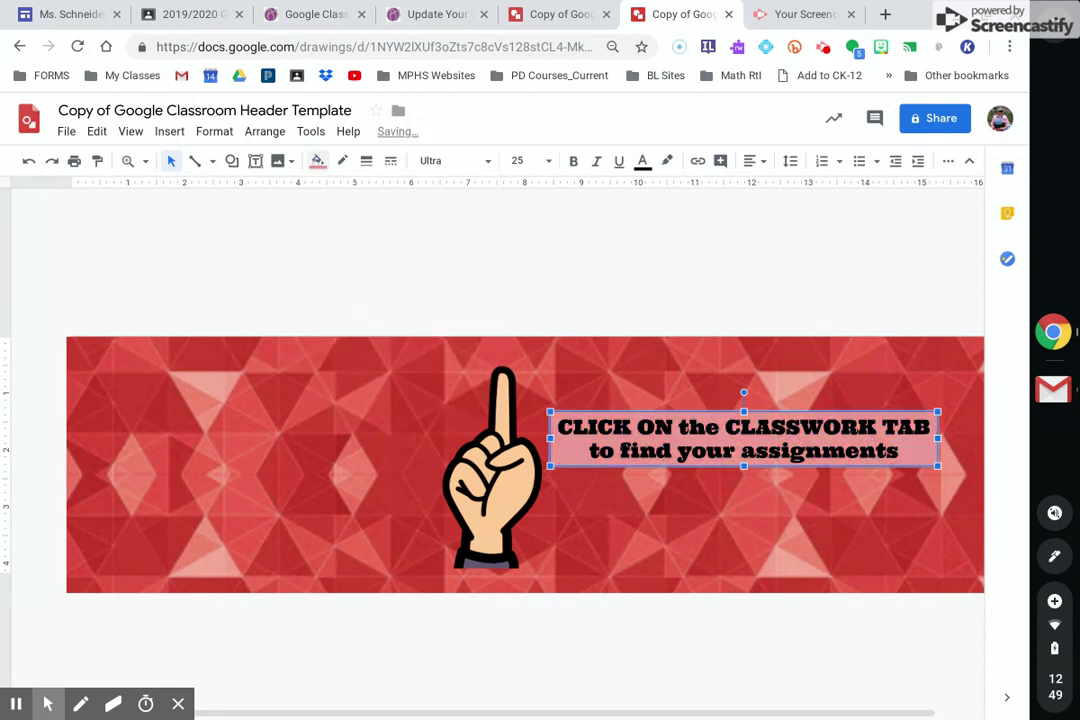
left_click(317, 161)
left_click(340, 319)
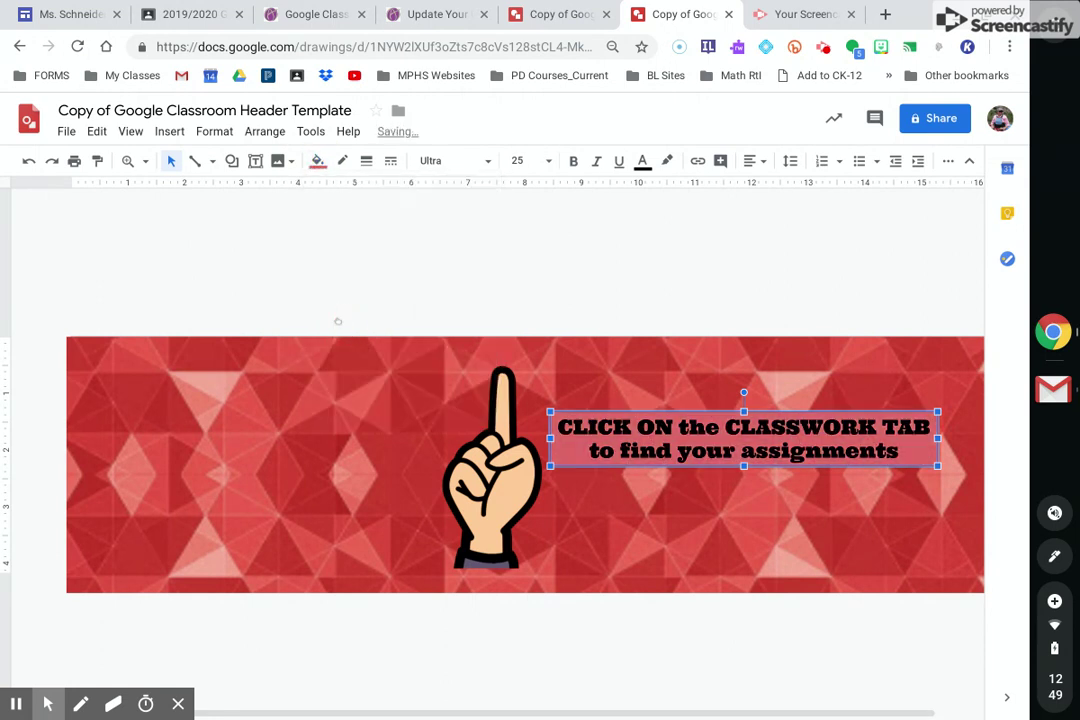
Step: Send the pointing-finger image one level backward in the stacking order
left_click(608, 303)
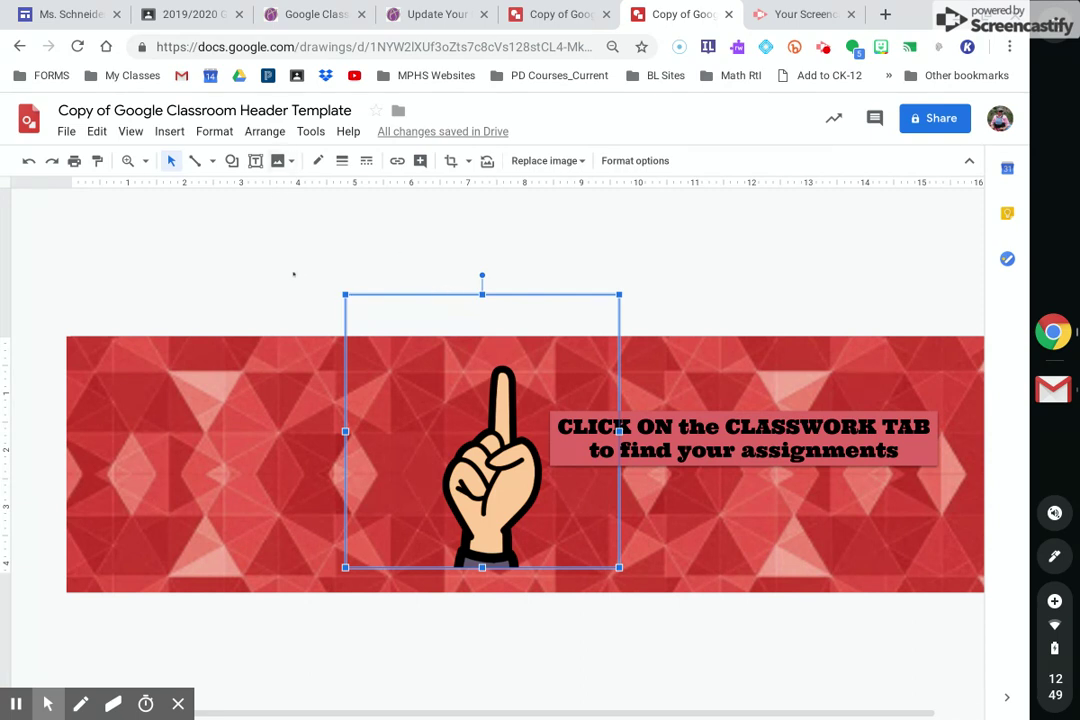
left_click(254, 134)
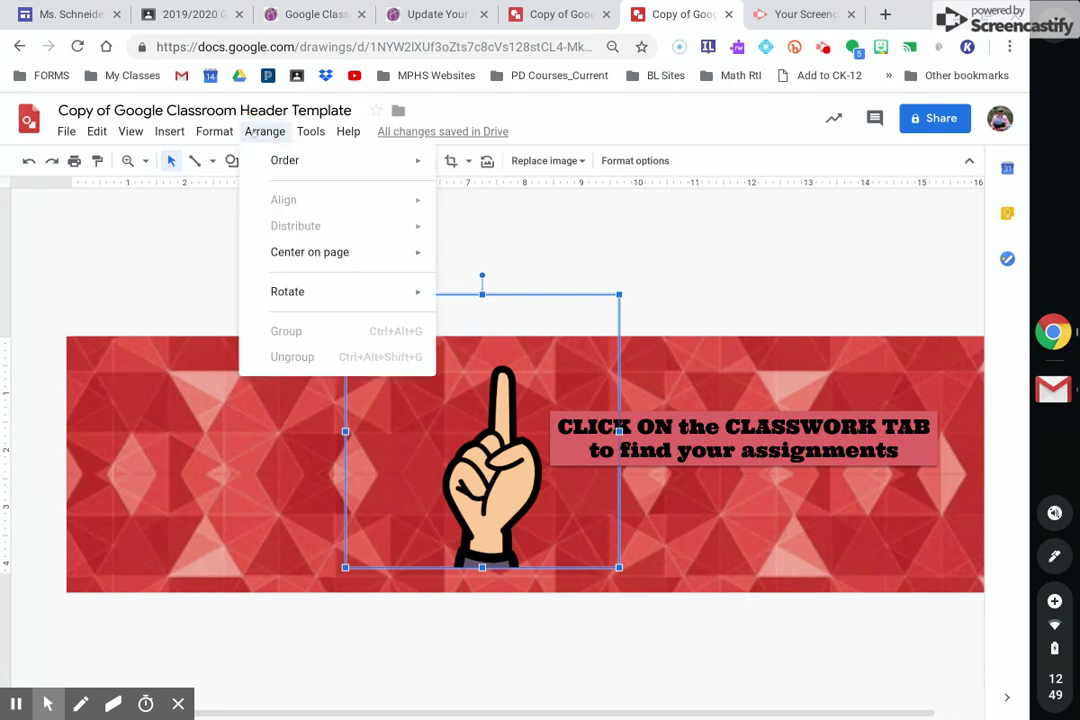
mouse_move(330, 160)
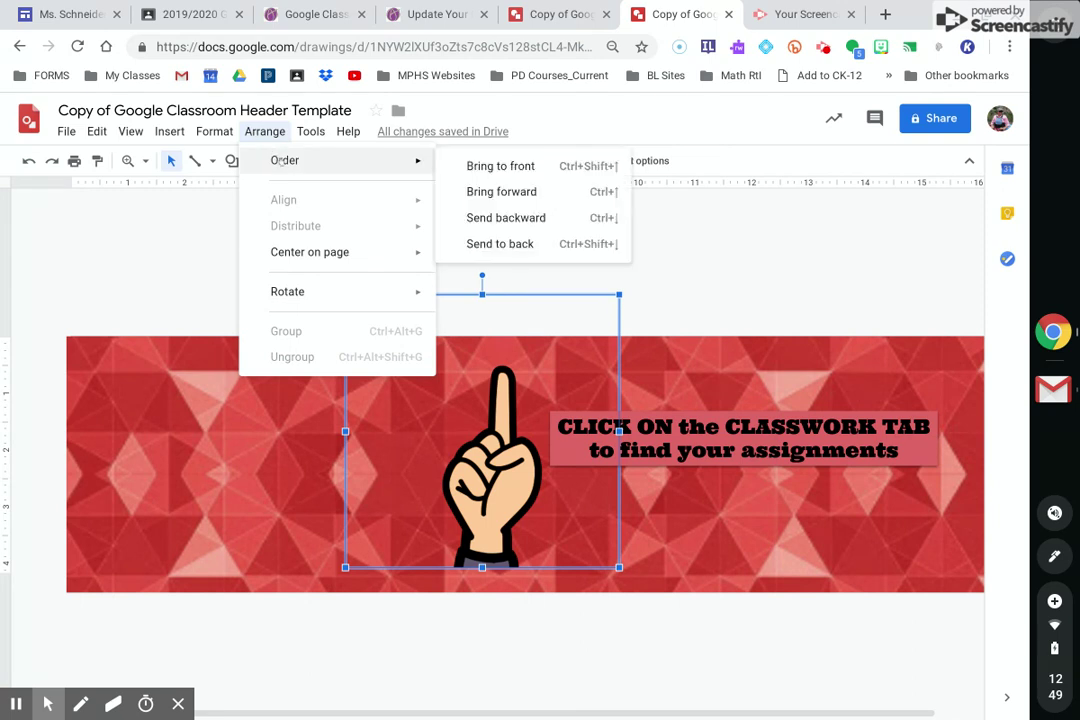
left_click(478, 216)
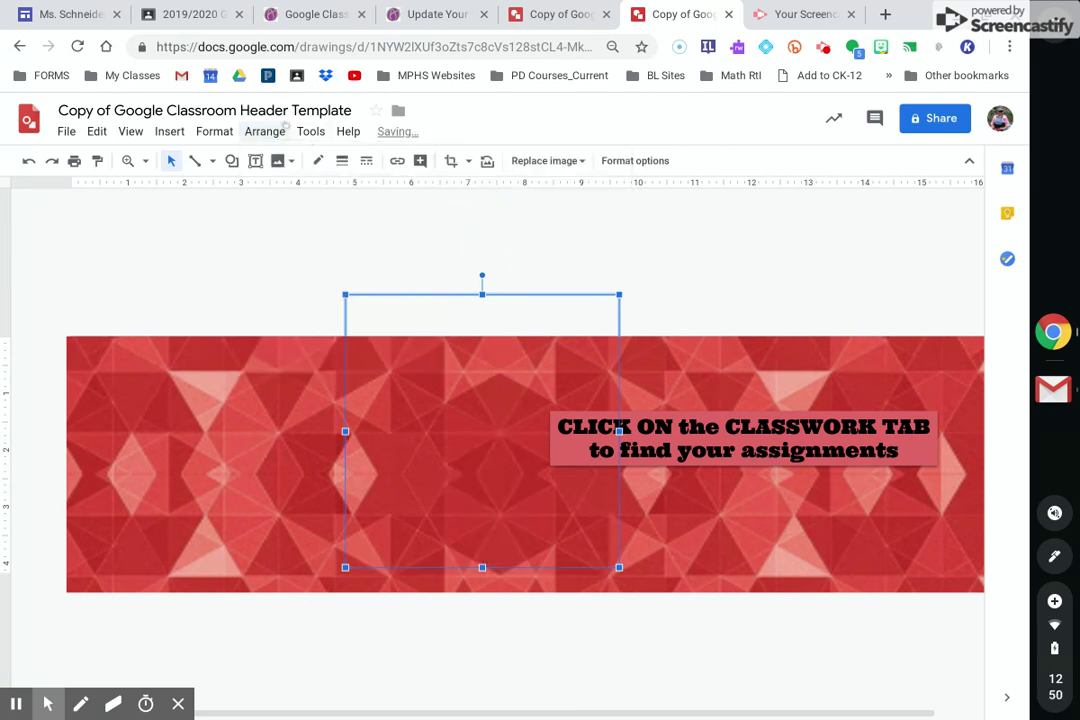
Step: Bring the pointing-finger image to the front of the stacking order
left_click(251, 133)
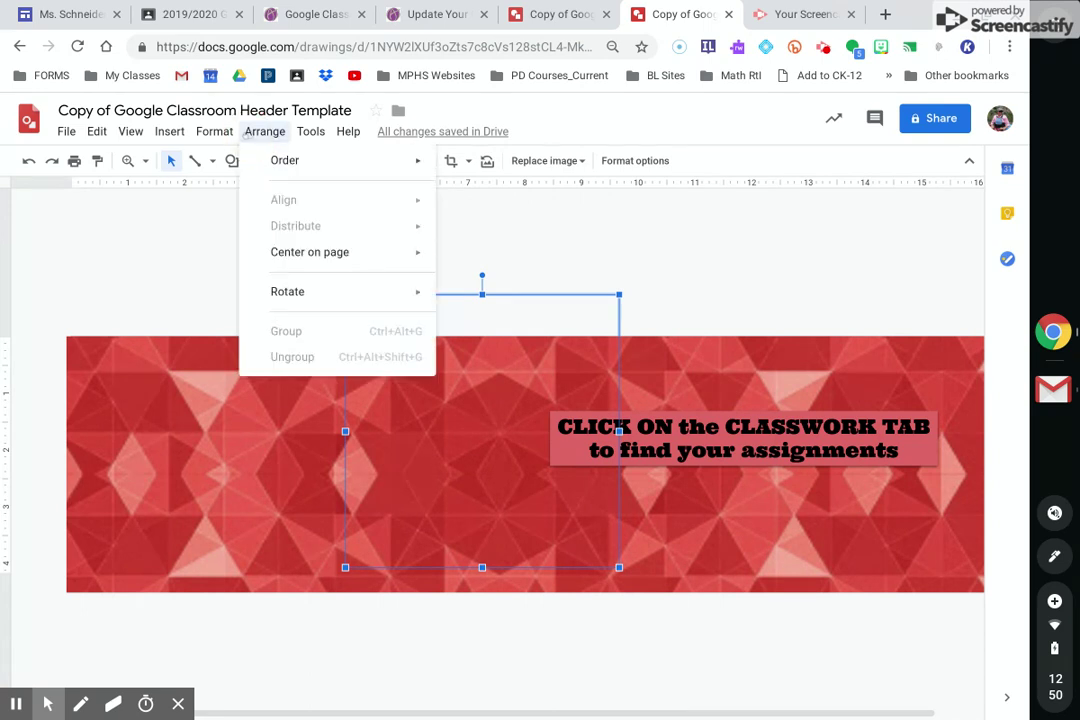
mouse_move(390, 158)
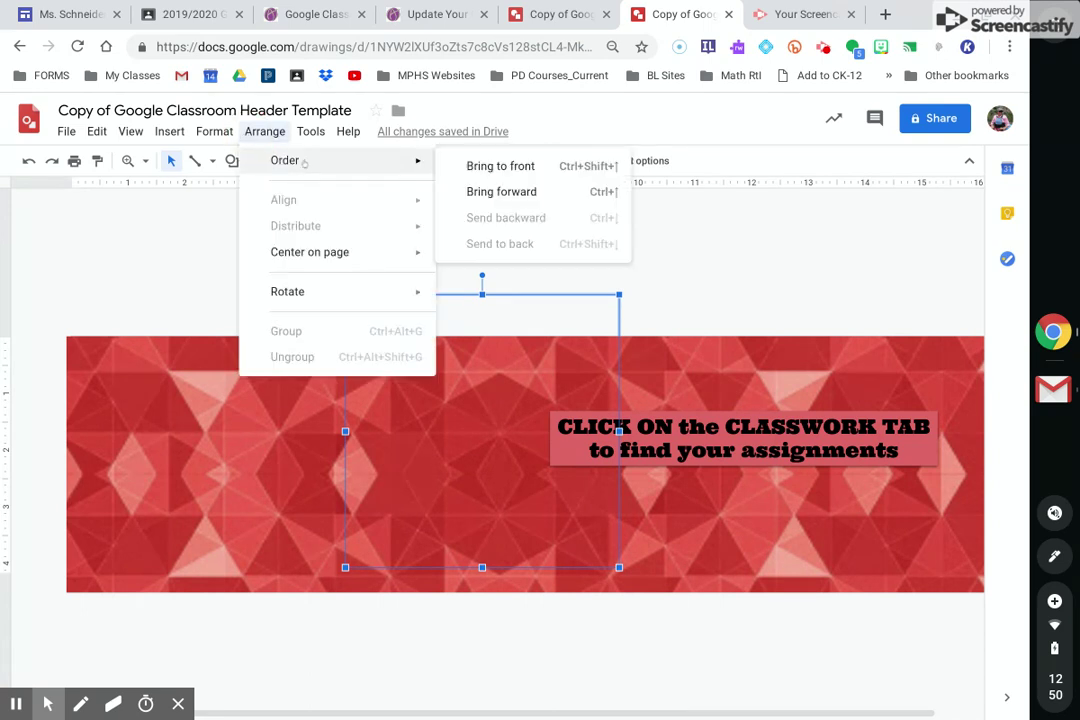
left_click(490, 167)
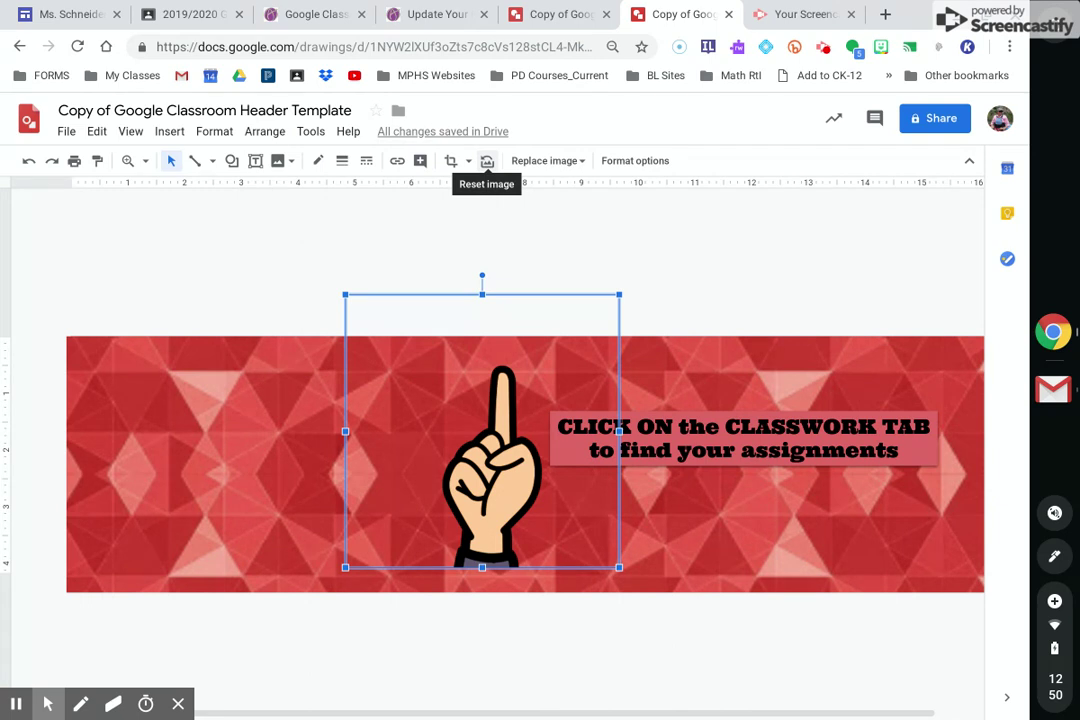
left_click(697, 413)
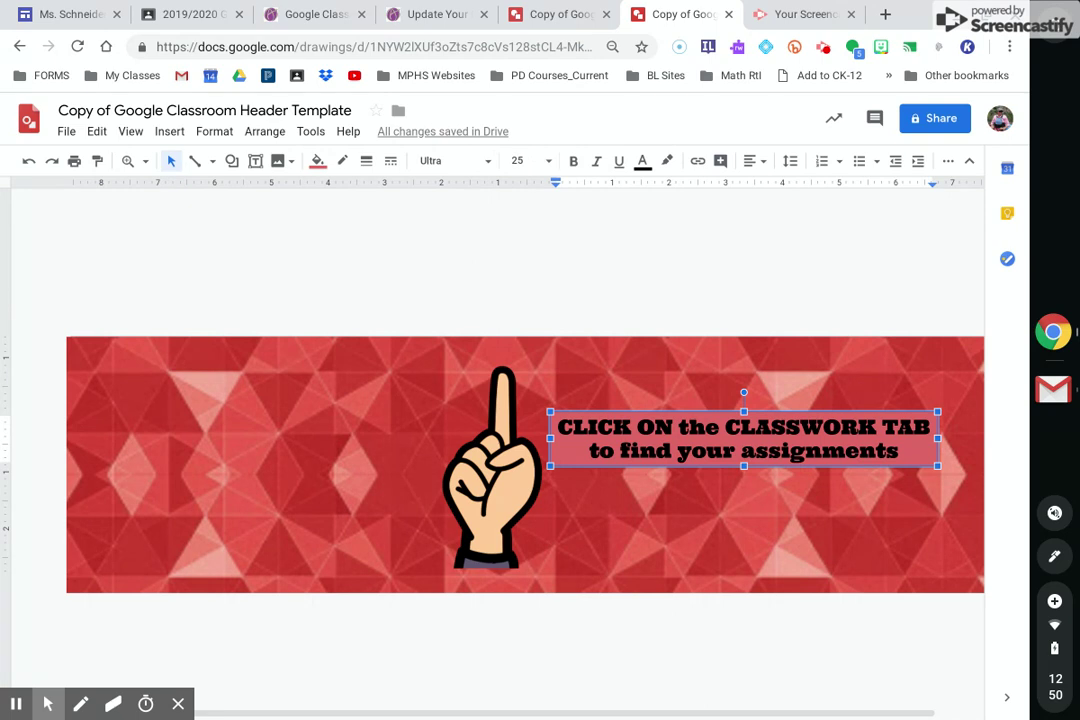
left_click(264, 131)
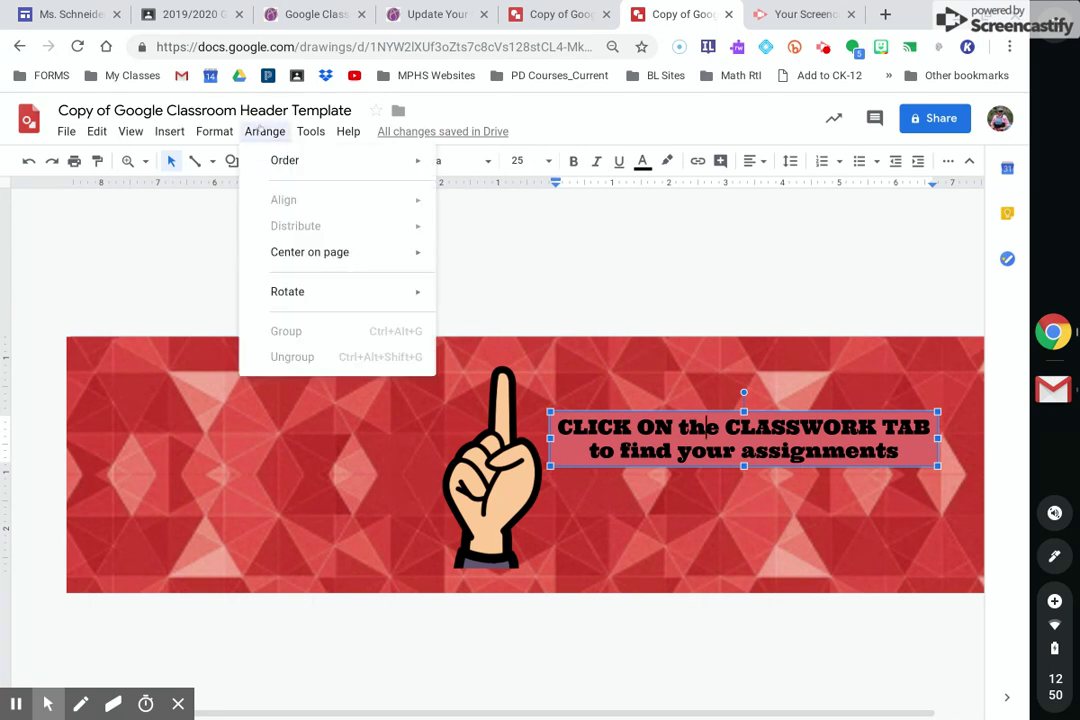
left_click(689, 277)
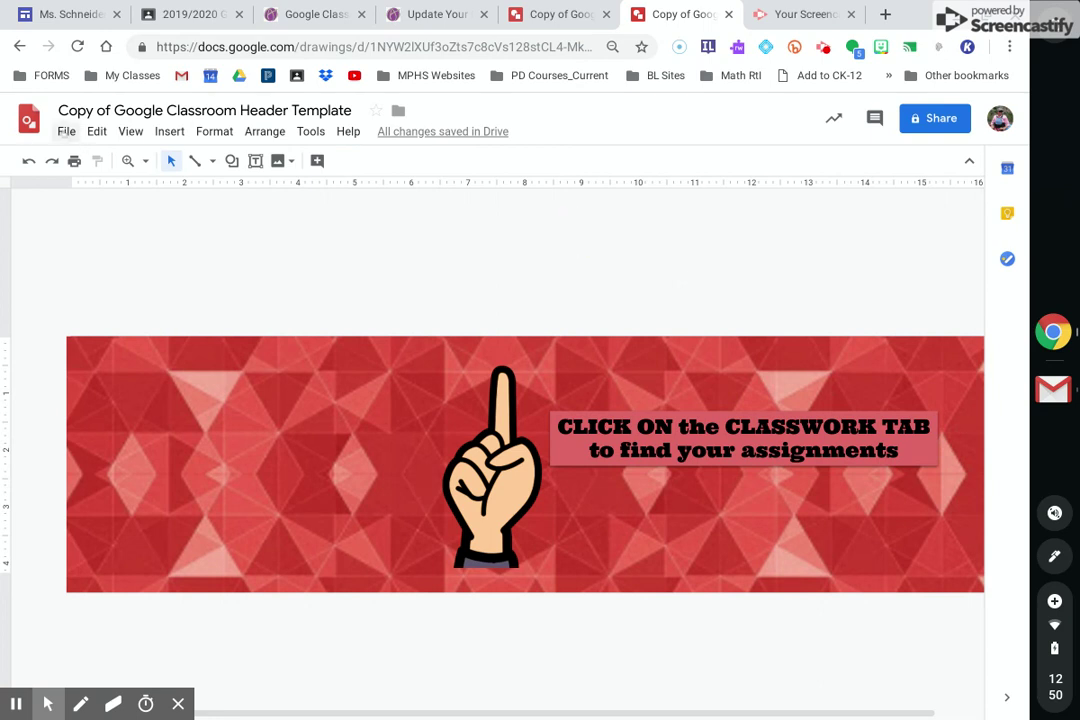
Step: Download the finished header drawing as a PNG image
left_click(65, 131)
mouse_move(130, 291)
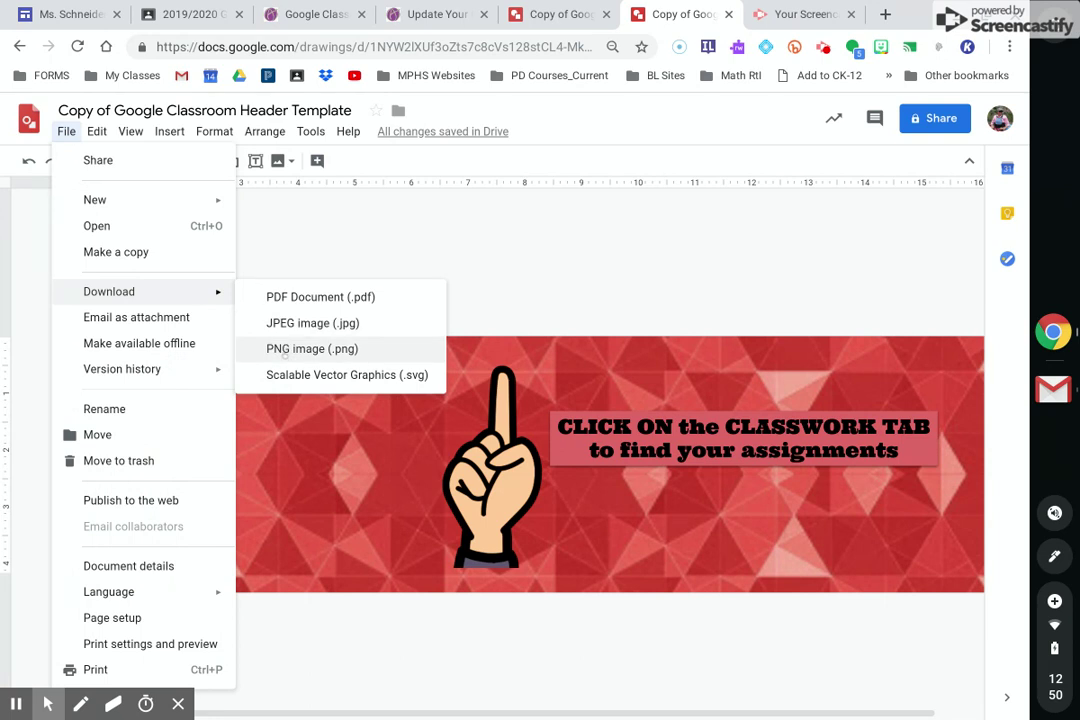
left_click(284, 352)
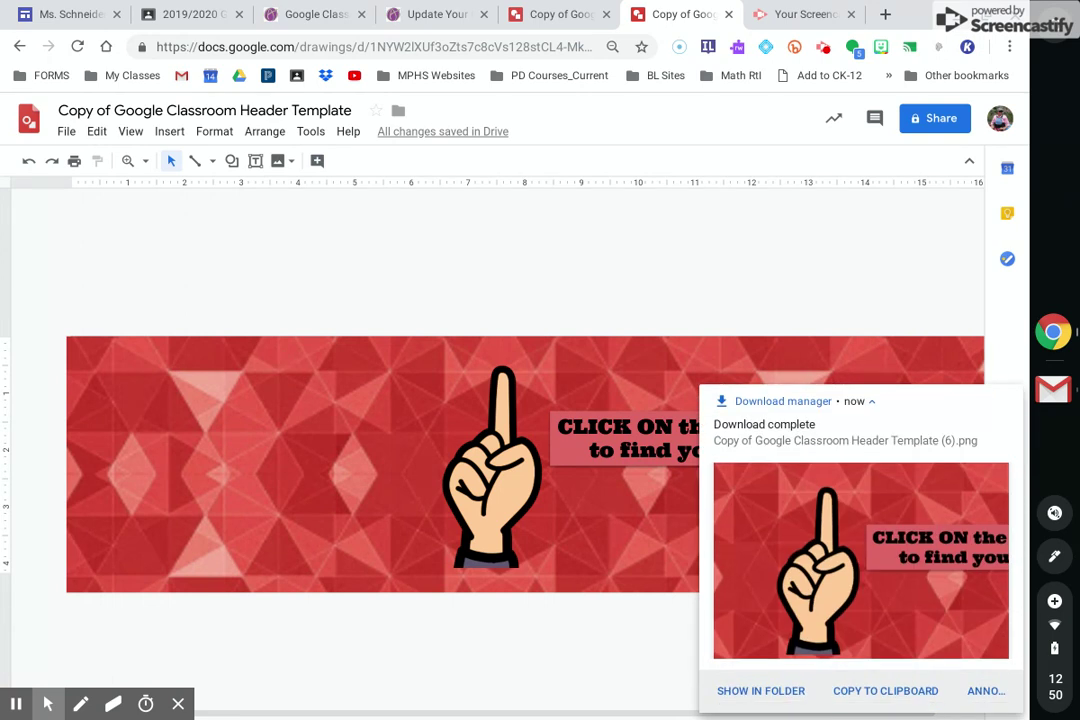
Step: Switch to the 2019/2020 Geometry class in Google Classroom and upload "Copy of Google Classroom Header Template (6).png" from Downloads as the header photo
left_click(166, 10)
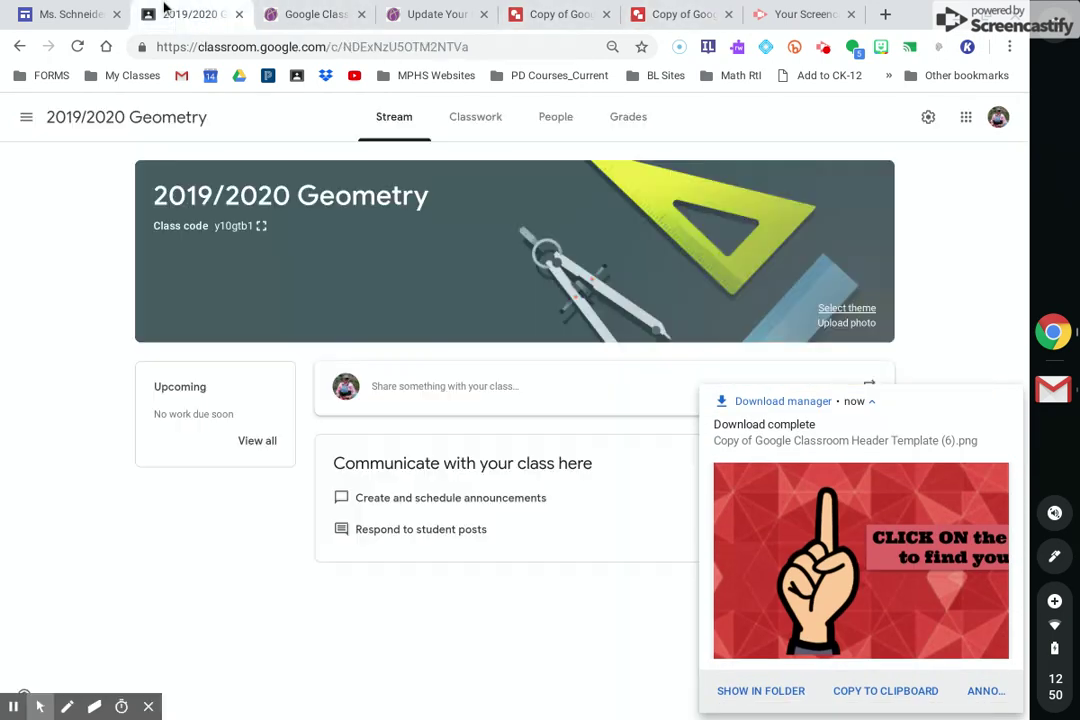
left_click(831, 321)
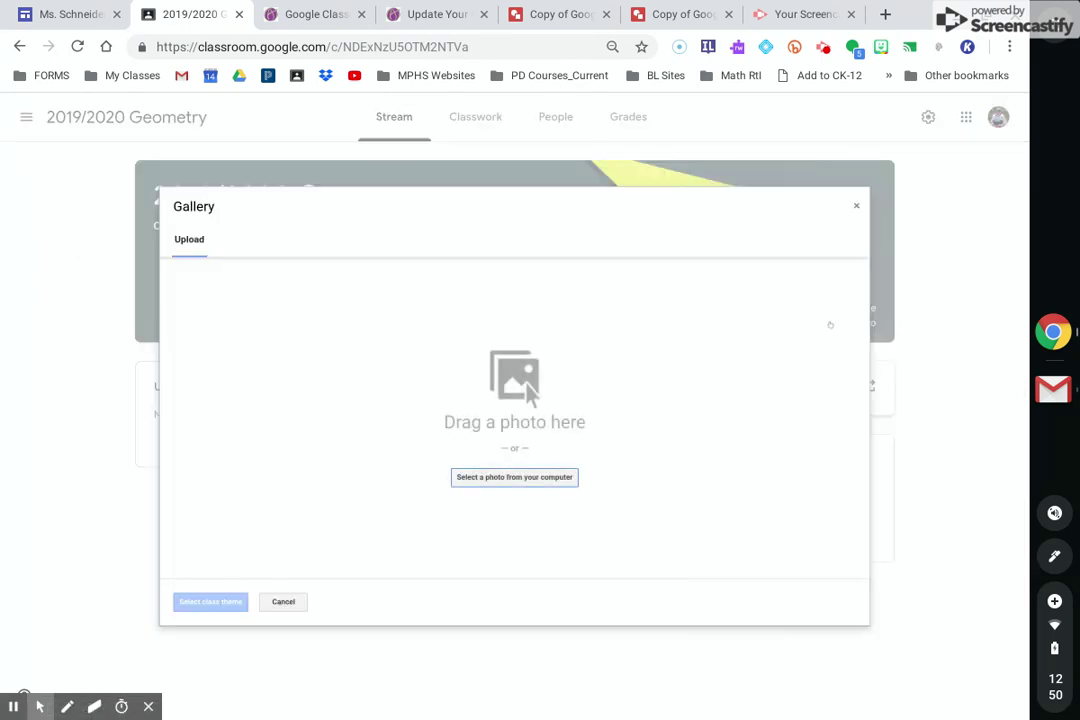
left_click(524, 478)
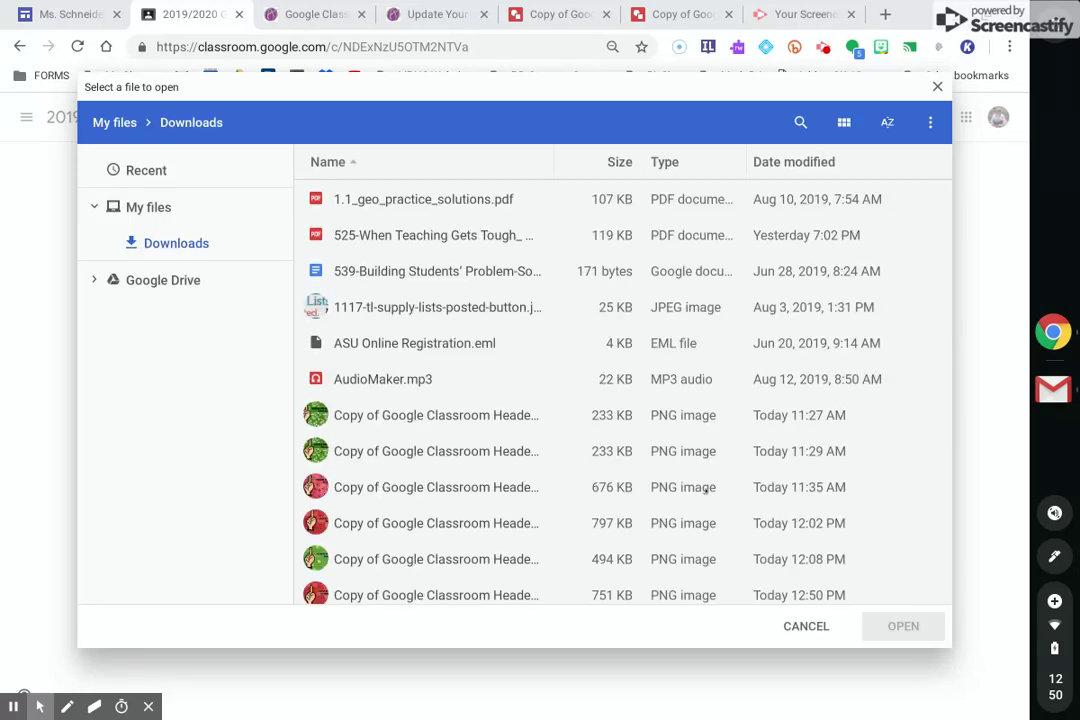
scroll(430, 487, "down", 2)
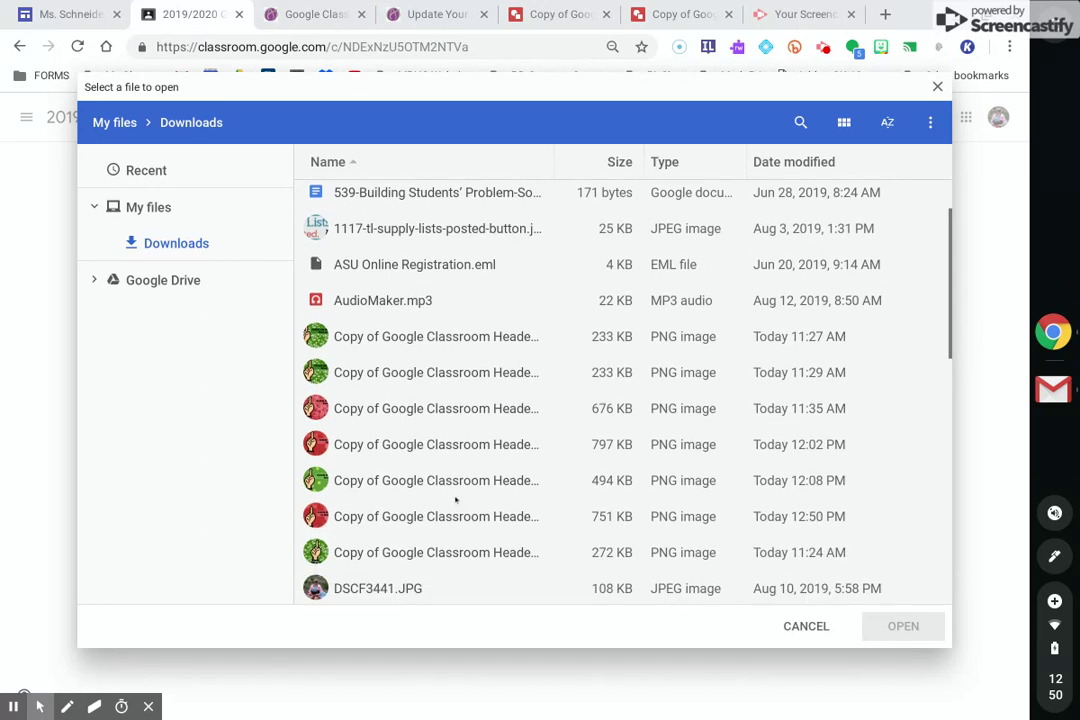
left_click(385, 516)
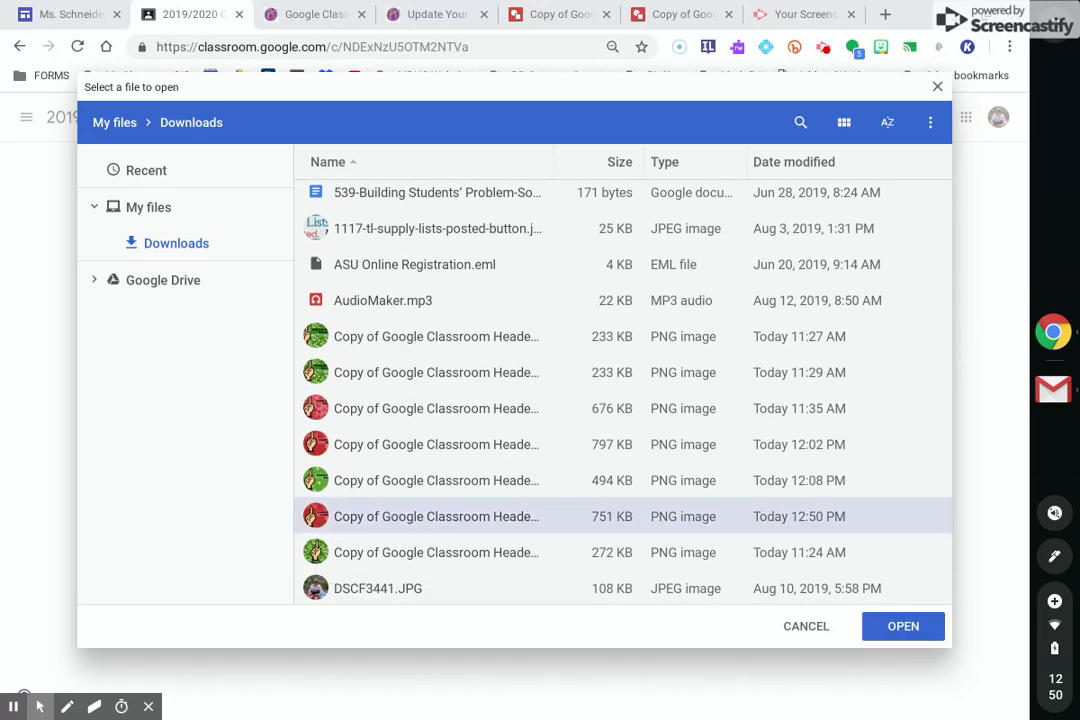
left_click(902, 626)
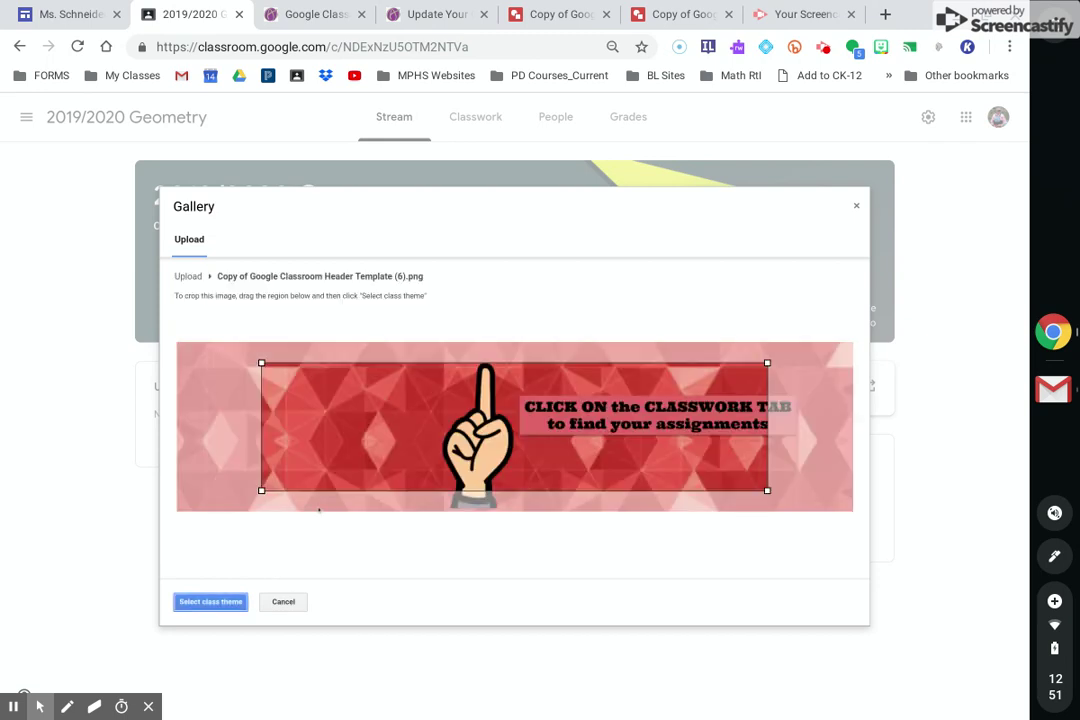
Step: Expand the crop region to cover the whole uploaded image and apply it as the class theme
left_click_drag(260, 362, 160, 330)
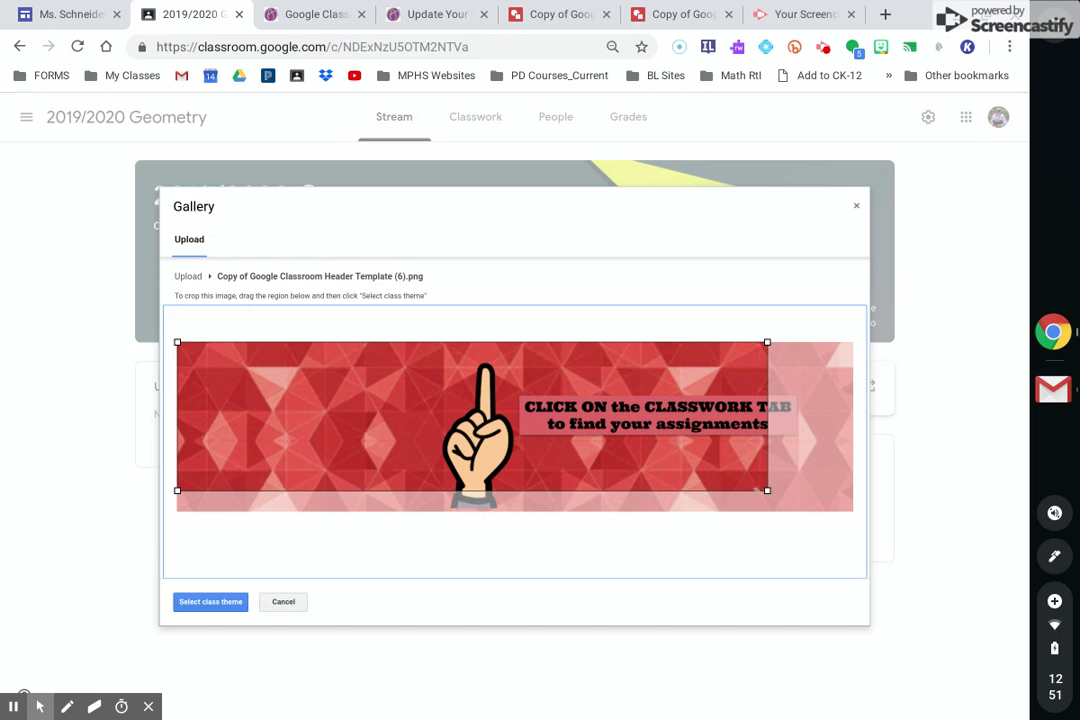
left_click_drag(763, 488, 868, 521)
left_click(866, 521)
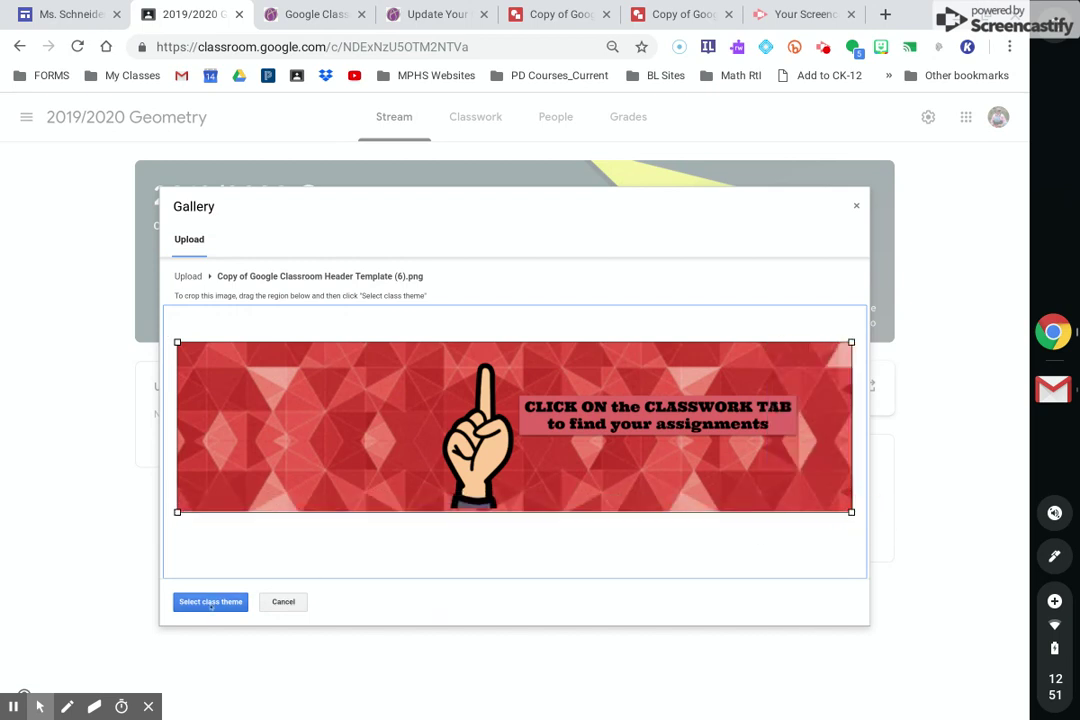
left_click(211, 603)
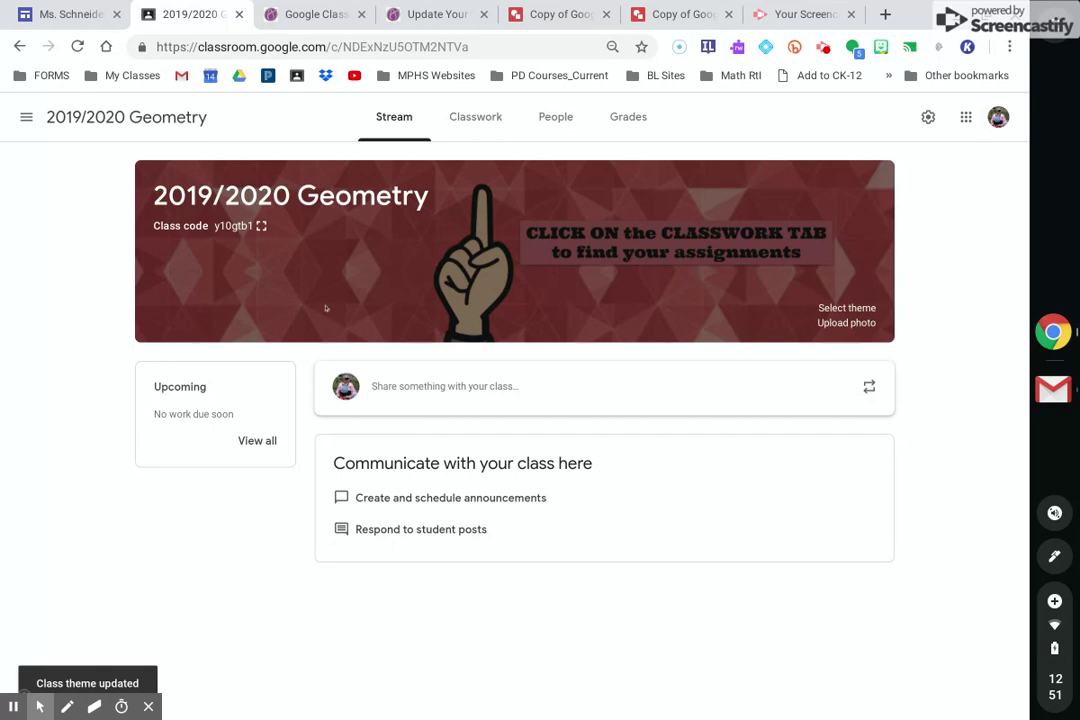
Step: Switch to the class website in Google Sites, publish it and preview its Geometry page
left_click(50, 12)
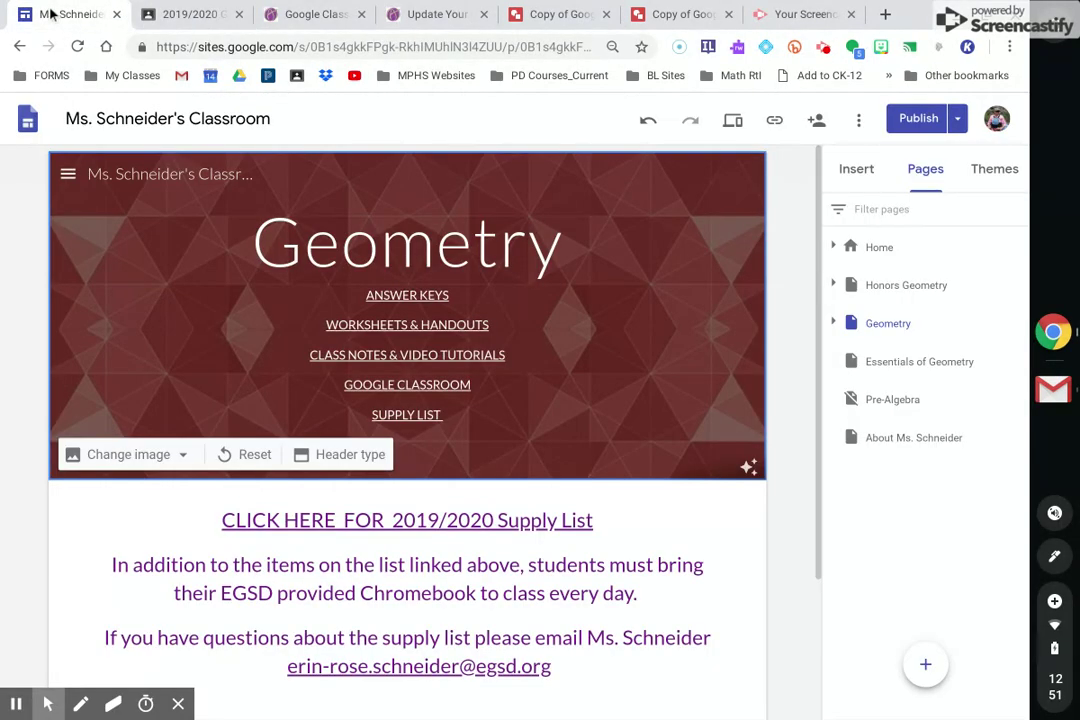
left_click(911, 116)
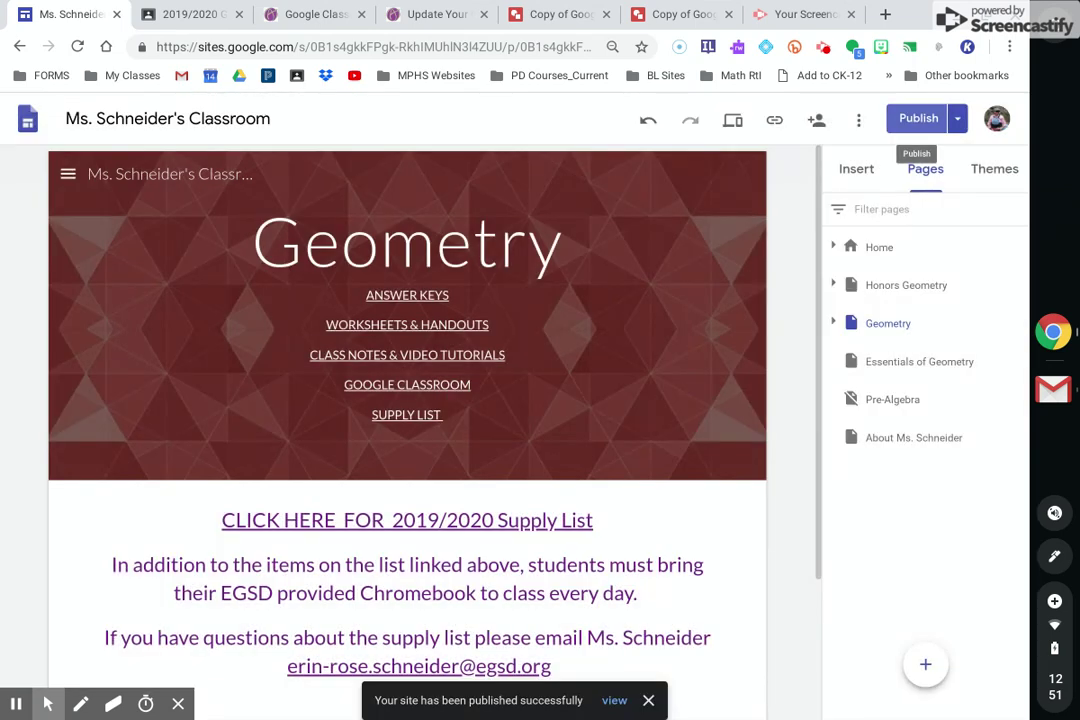
left_click(732, 120)
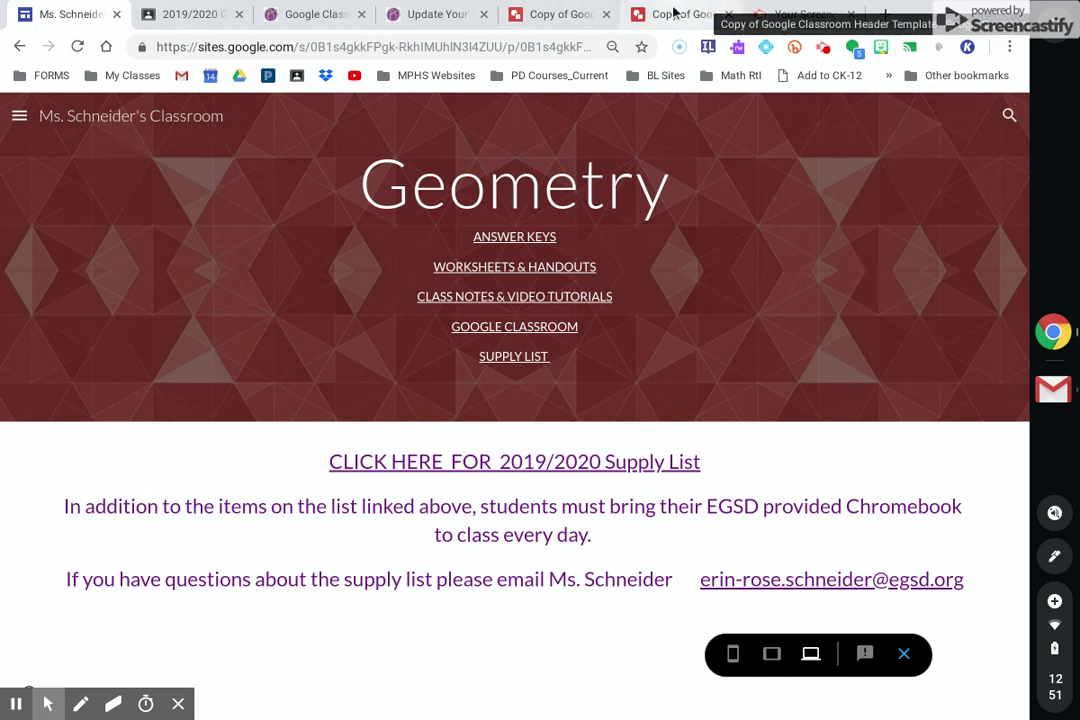
Step: Review the red header in the drawing and in the Geometry Google Classroom stream, ending on the drawing
left_click(671, 12)
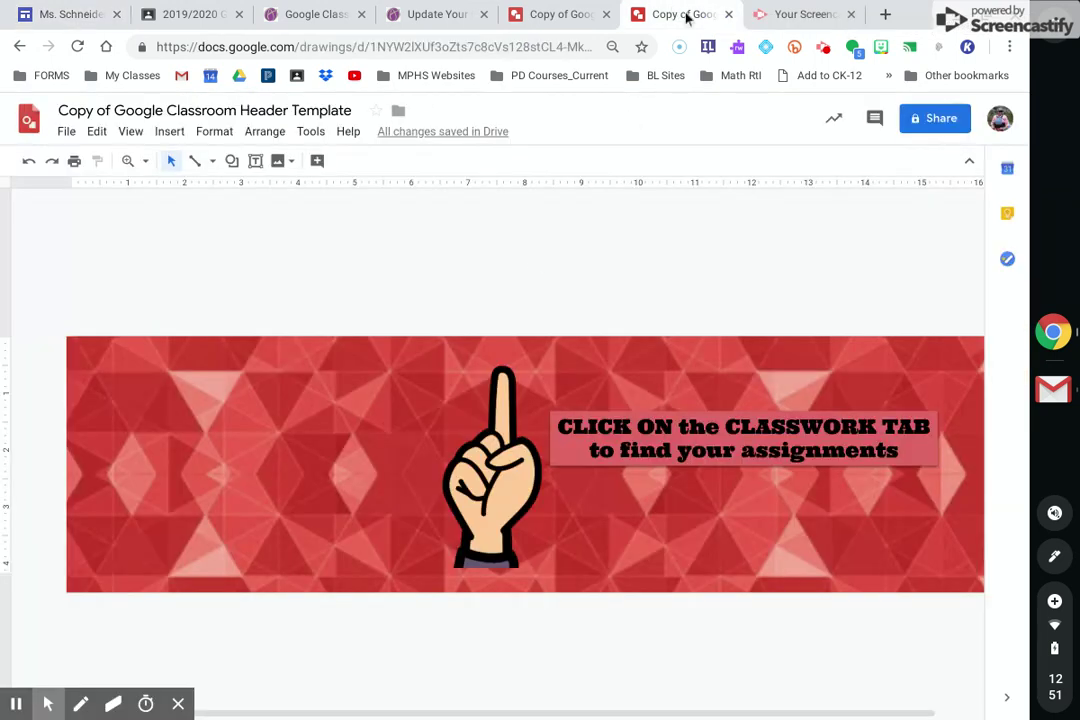
left_click(164, 17)
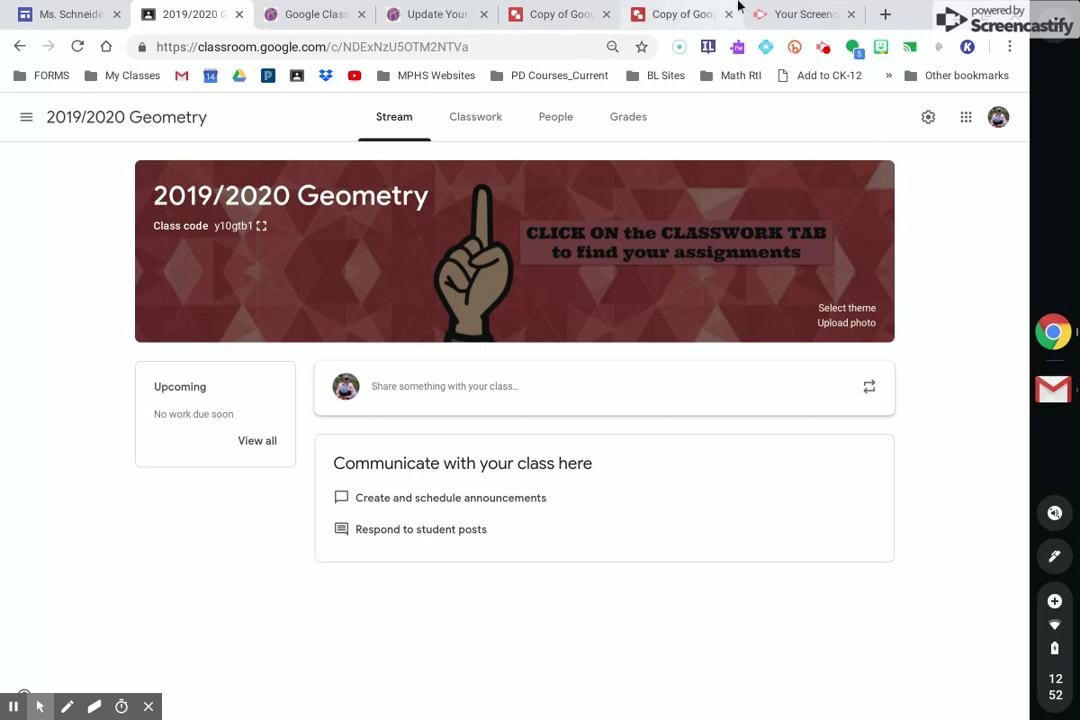
left_click(788, 9)
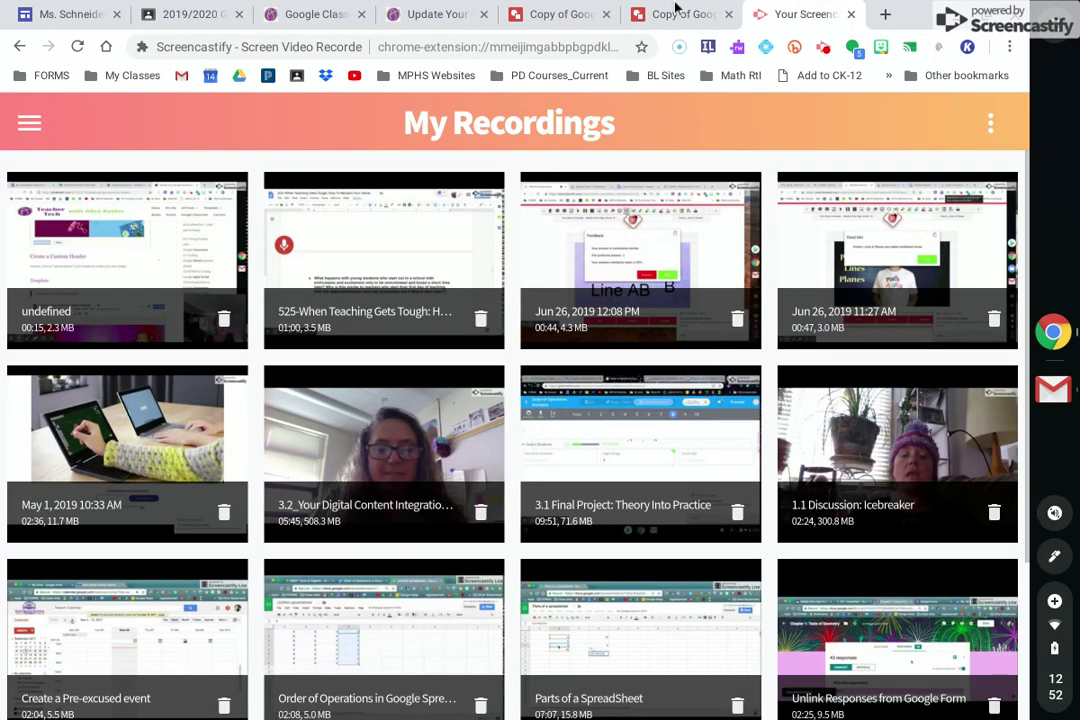
left_click(650, 14)
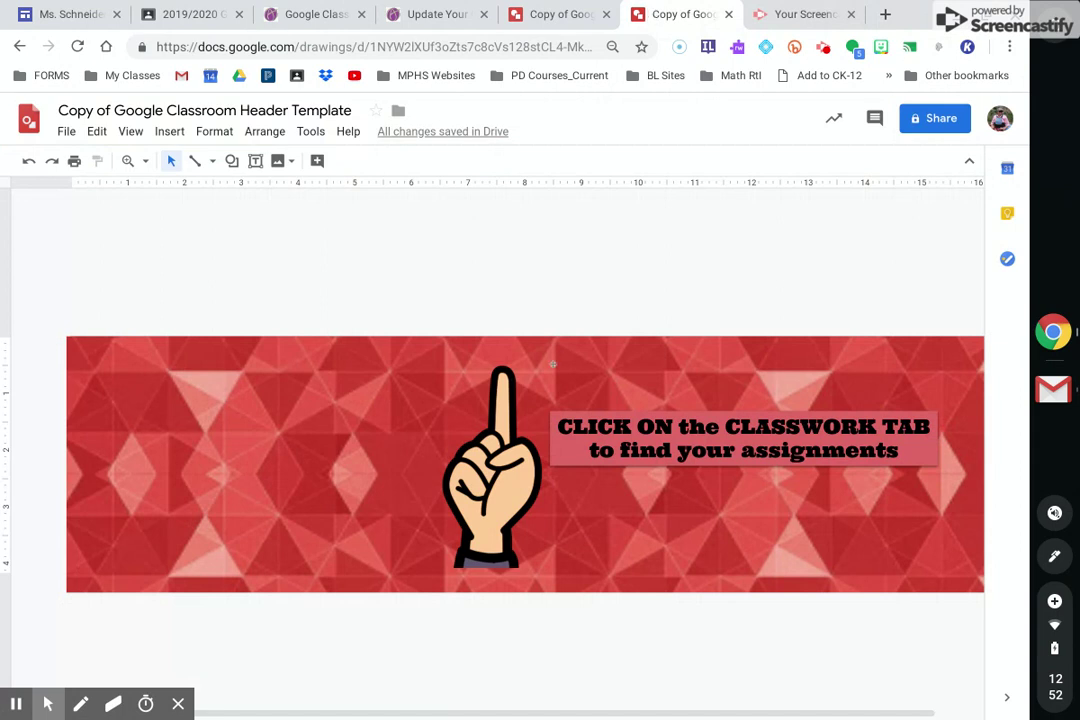